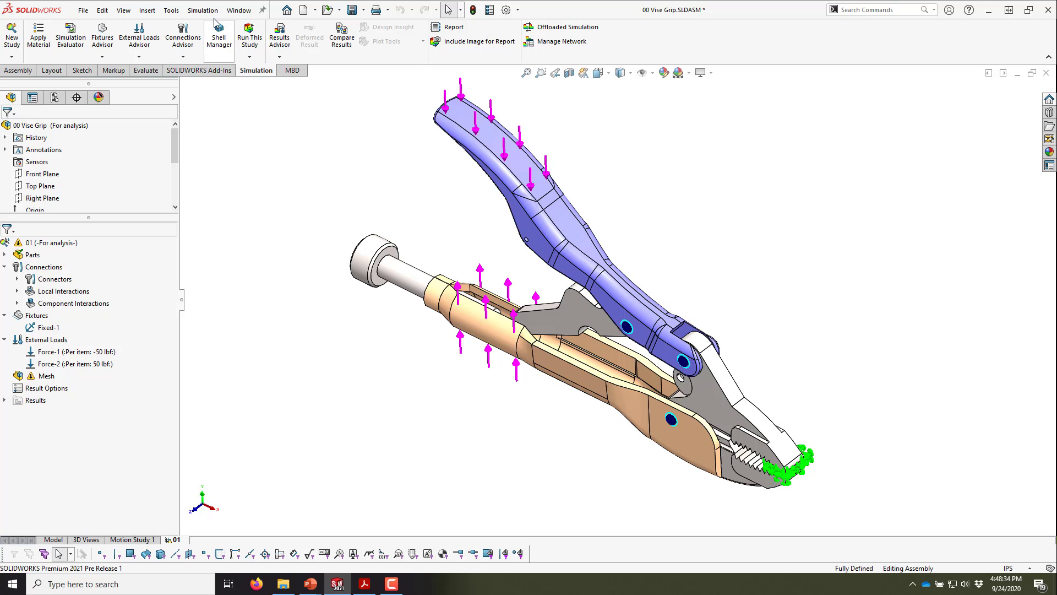
# - In the Simulation default options, add a second default mesh plot showing the aspect ratio as a mesh contour
pyautogui.click(203, 10)
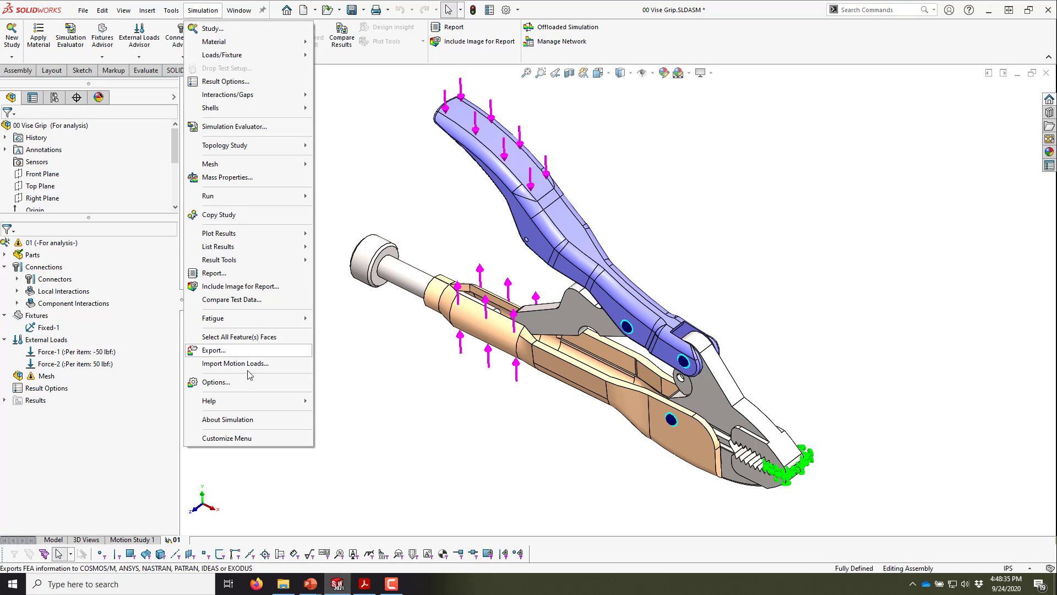
pyautogui.click(242, 382)
pyautogui.click(405, 110)
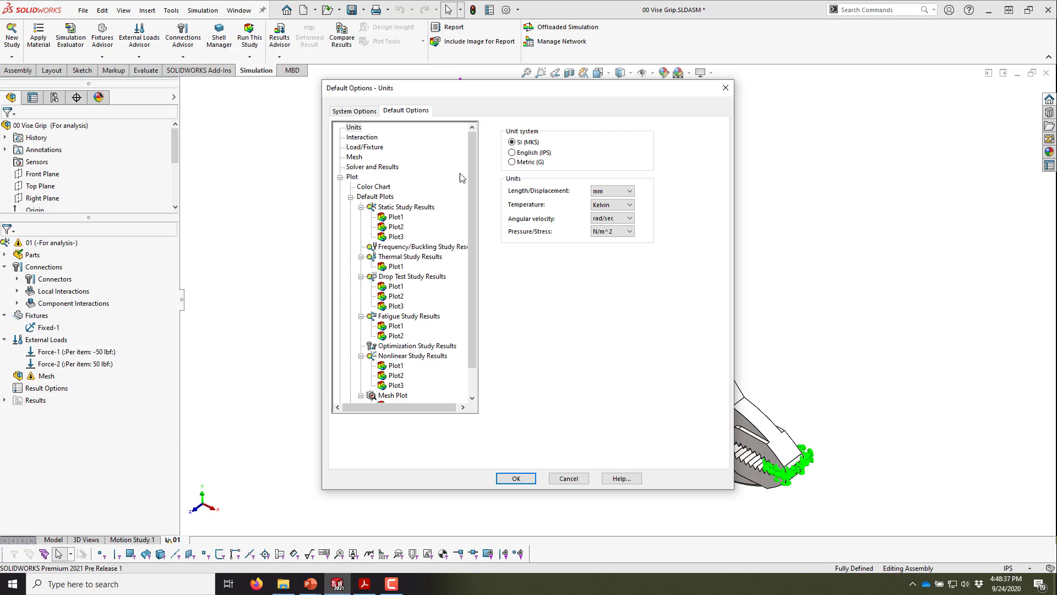
pyautogui.scroll(-1, 472, 184)
pyautogui.click(399, 377)
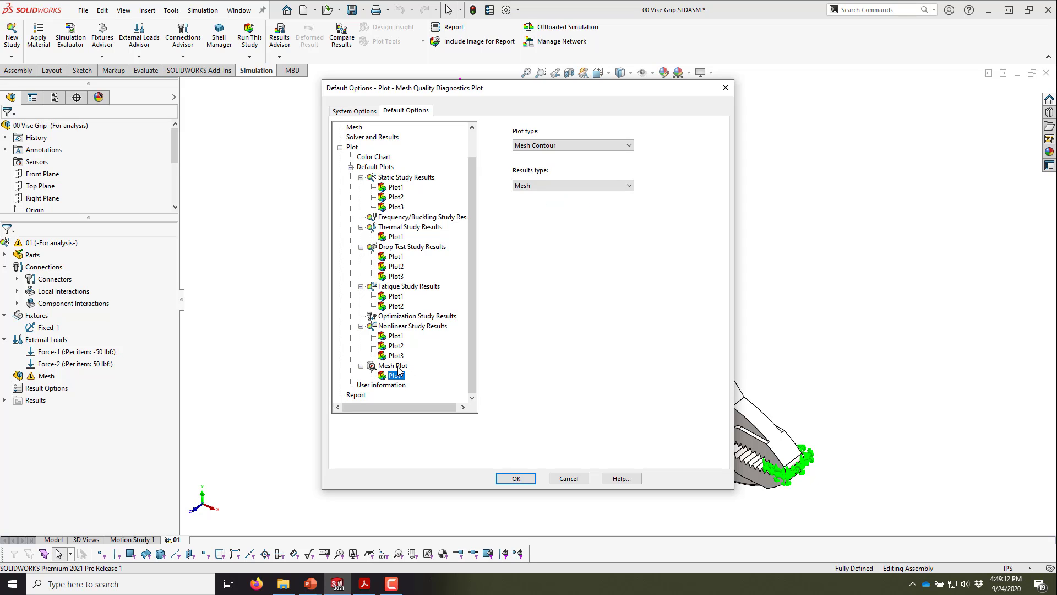
pyautogui.rightClick(399, 372)
pyautogui.click(437, 374)
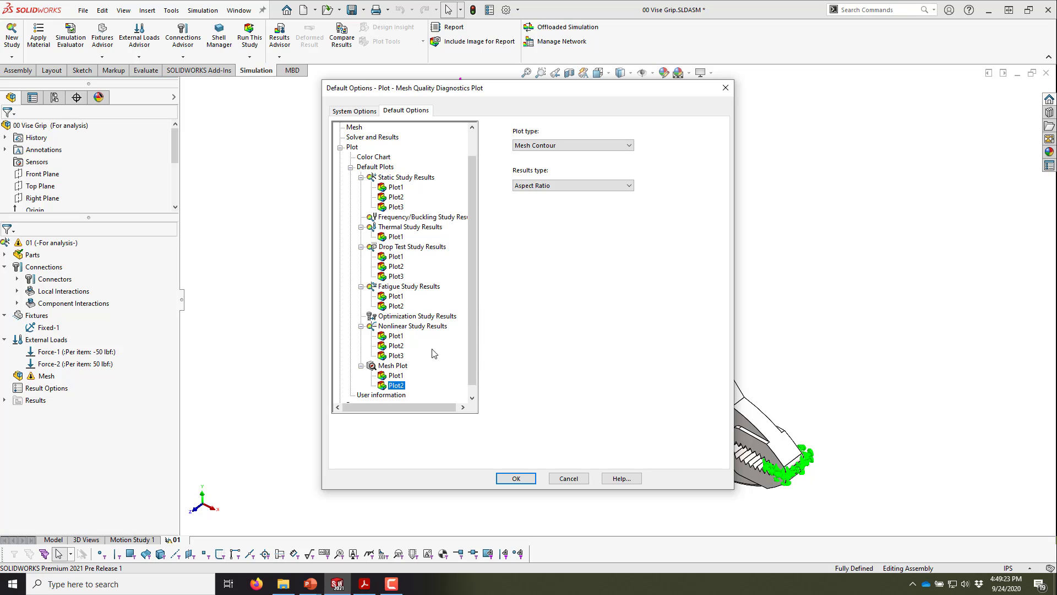
# - Add a third default mesh plot of type Mesh Diagnostics with Aspect Ratio as its results type, and accept the options
pyautogui.rightClick(405, 365)
pyautogui.click(434, 371)
pyautogui.click(546, 145)
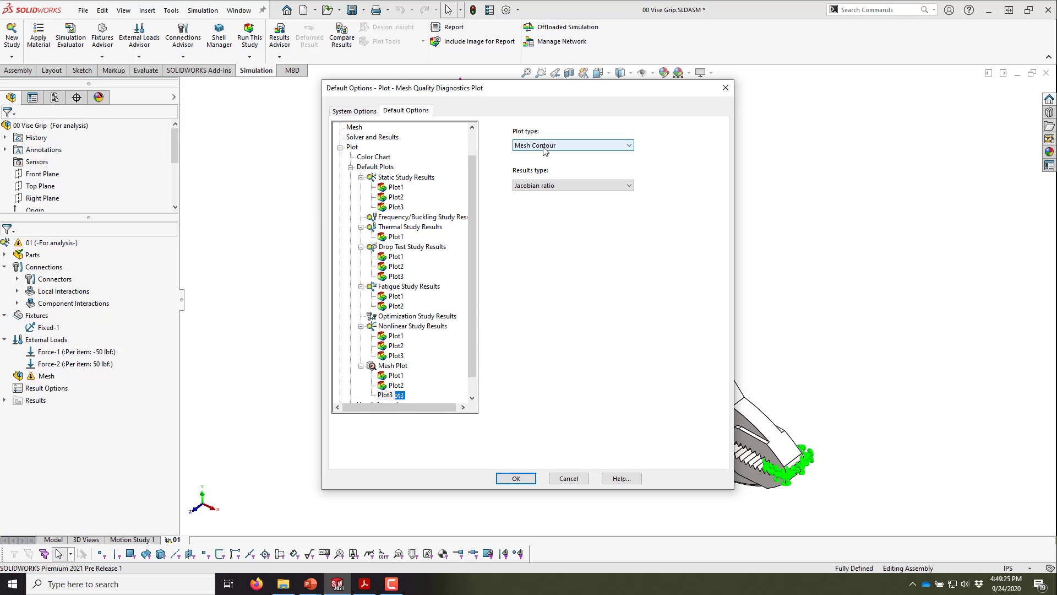
pyautogui.click(547, 165)
pyautogui.click(543, 186)
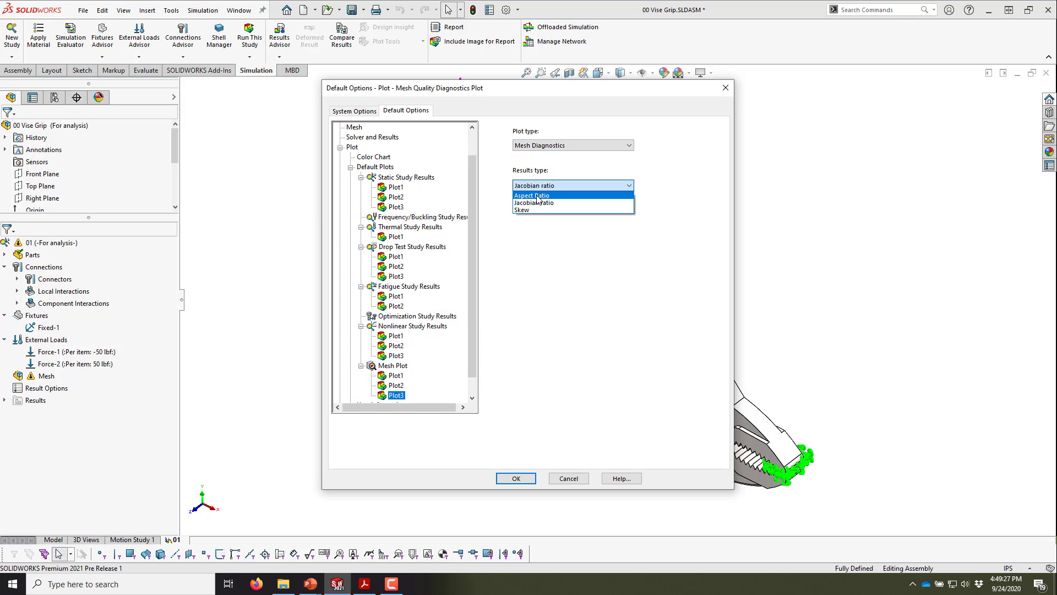
pyautogui.click(538, 196)
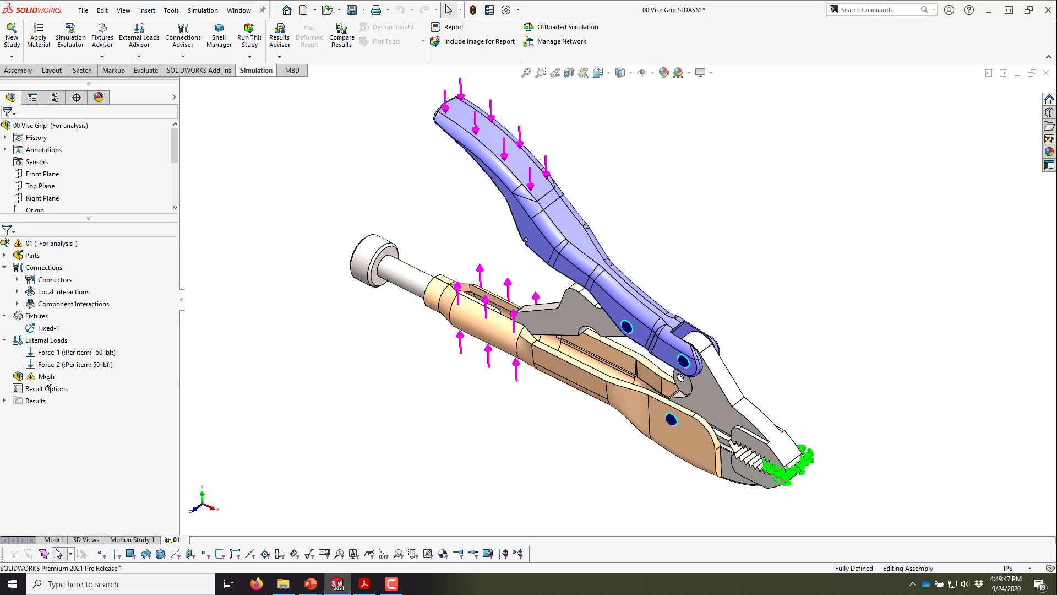
# - Mesh the assembly with the blended curvature-based mesher at the default density
pyautogui.rightClick(47, 380)
pyautogui.click(92, 220)
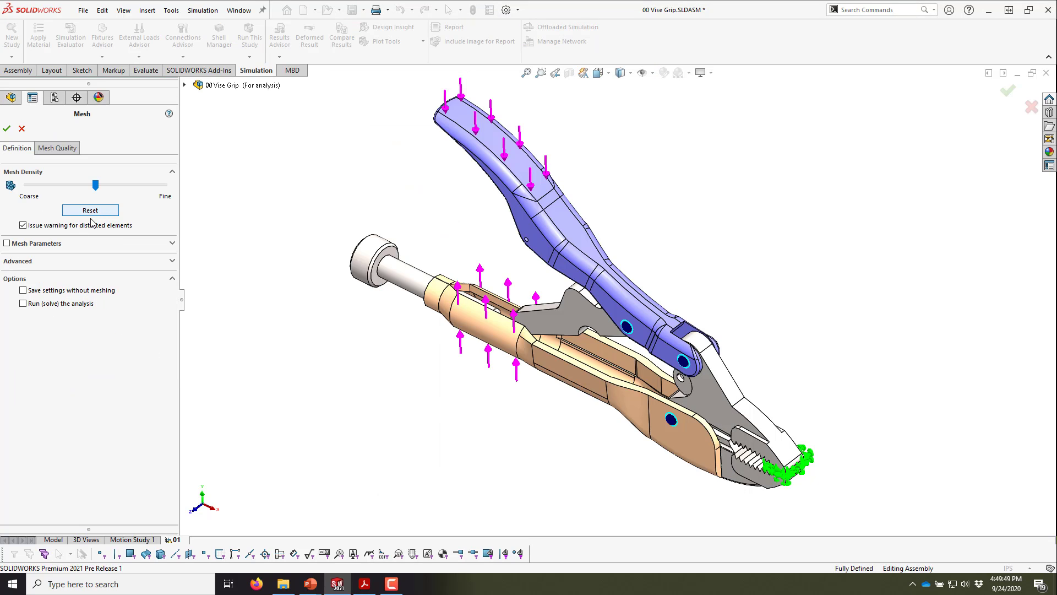
pyautogui.click(54, 245)
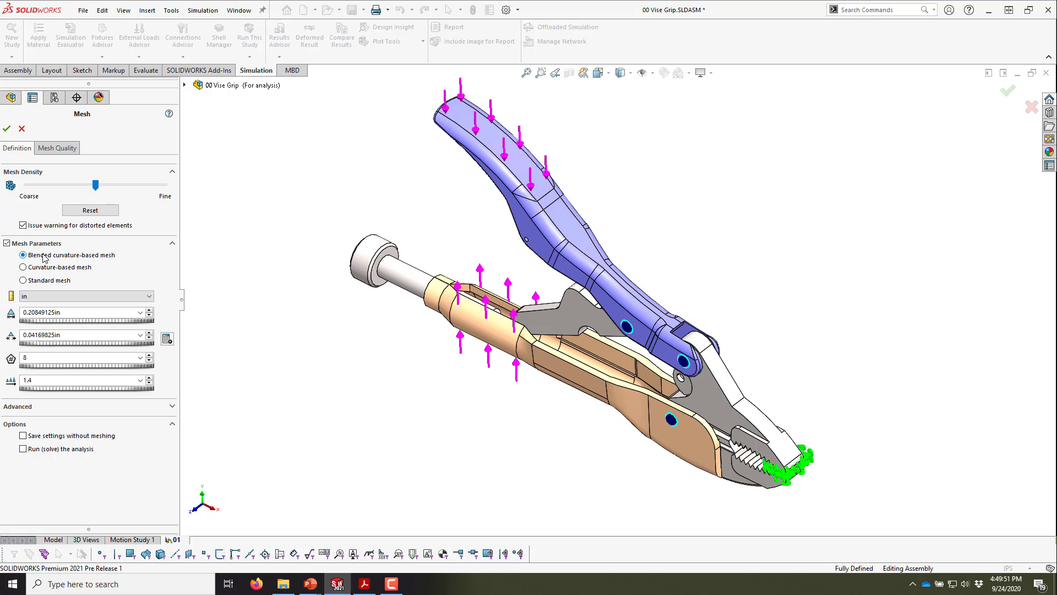
pyautogui.click(6, 128)
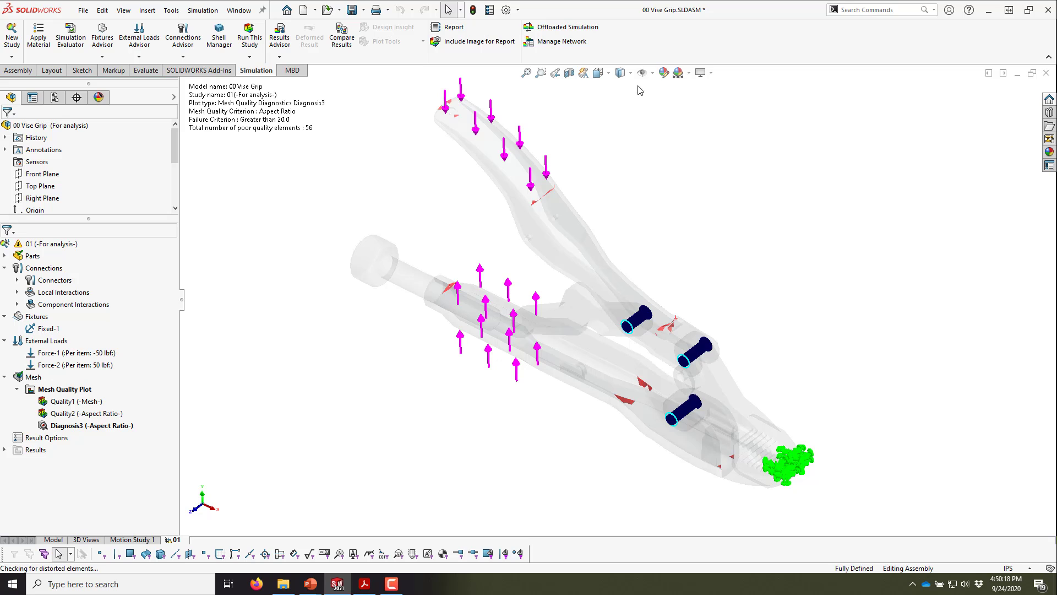
# - Hide the load, fixture and connector symbols on the model and display the mesh plot
pyautogui.click(642, 73)
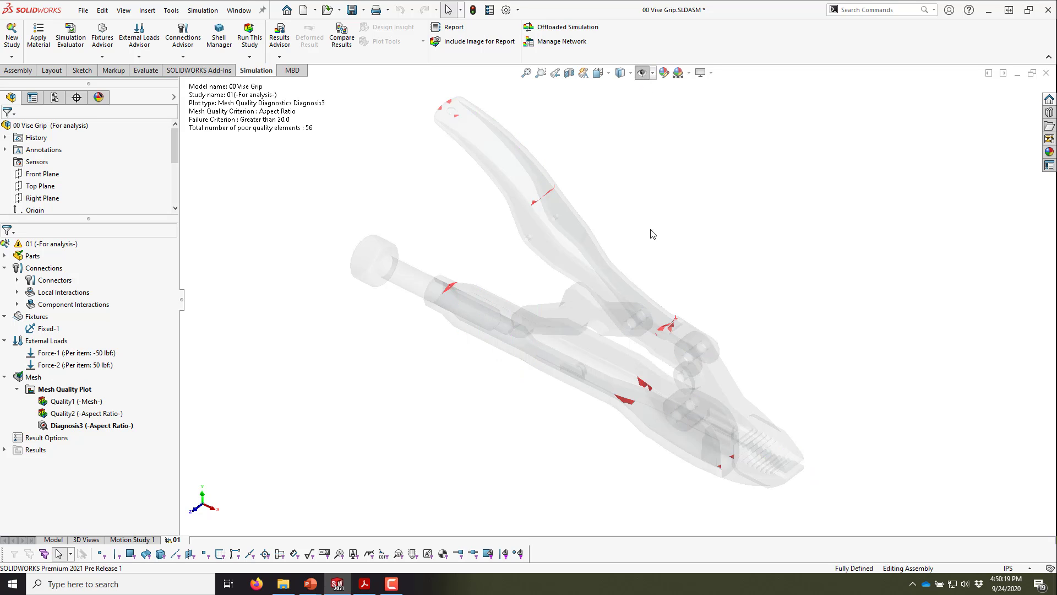
pyautogui.moveTo(651, 234)
pyautogui.mouseDown(button='middle')
pyautogui.moveTo(611, 135)
pyautogui.moveTo(643, 229)
pyautogui.moveTo(630, 155)
pyautogui.moveTo(644, 217)
pyautogui.mouseUp(button='middle')
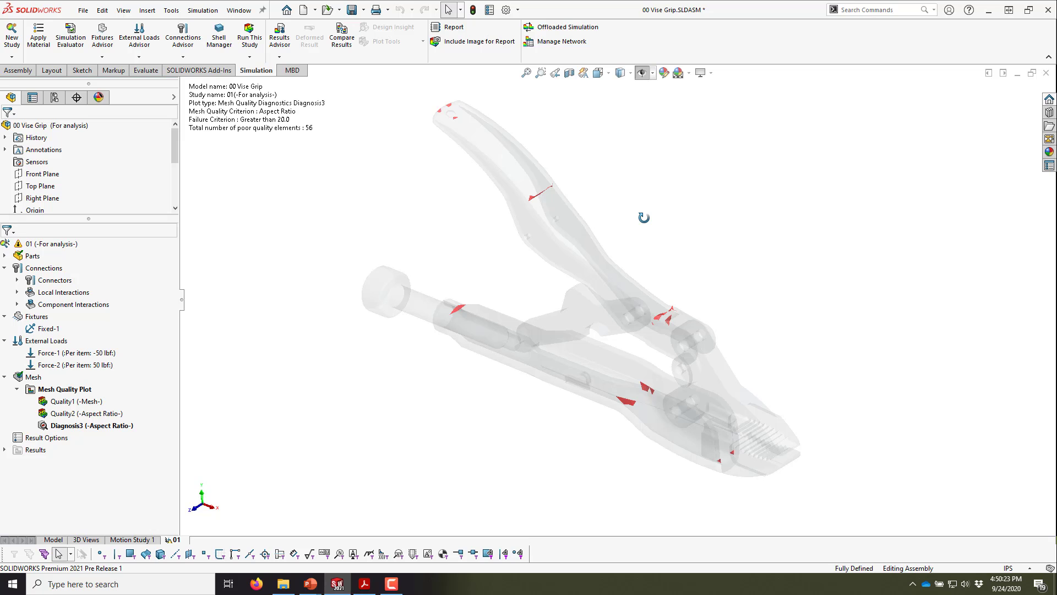
pyautogui.click(82, 402)
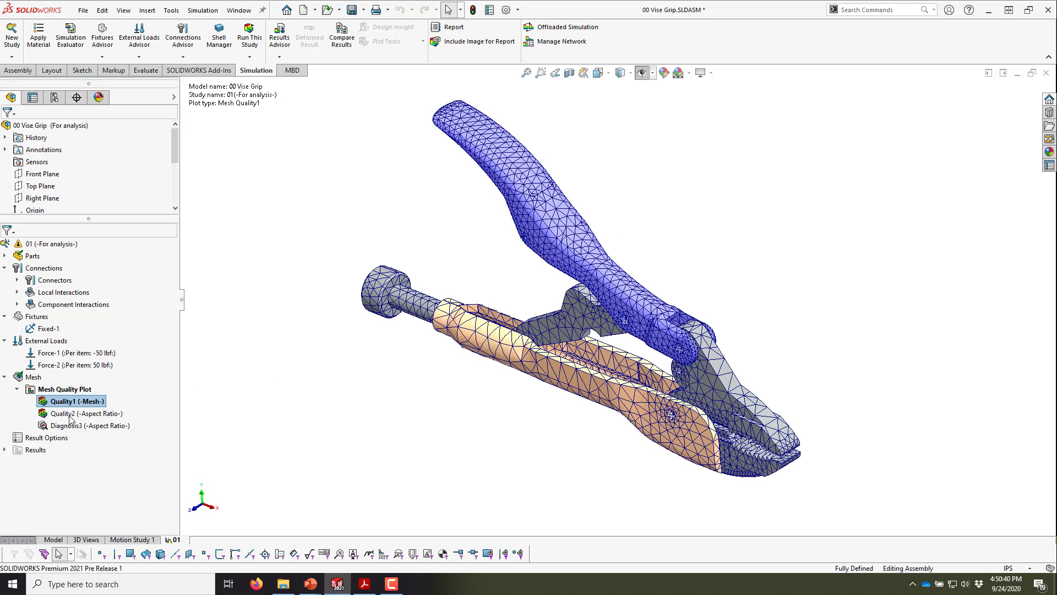
# - Display the aspect ratio quality plot and turn on its legend in the chart options
pyautogui.doubleClick(68, 414)
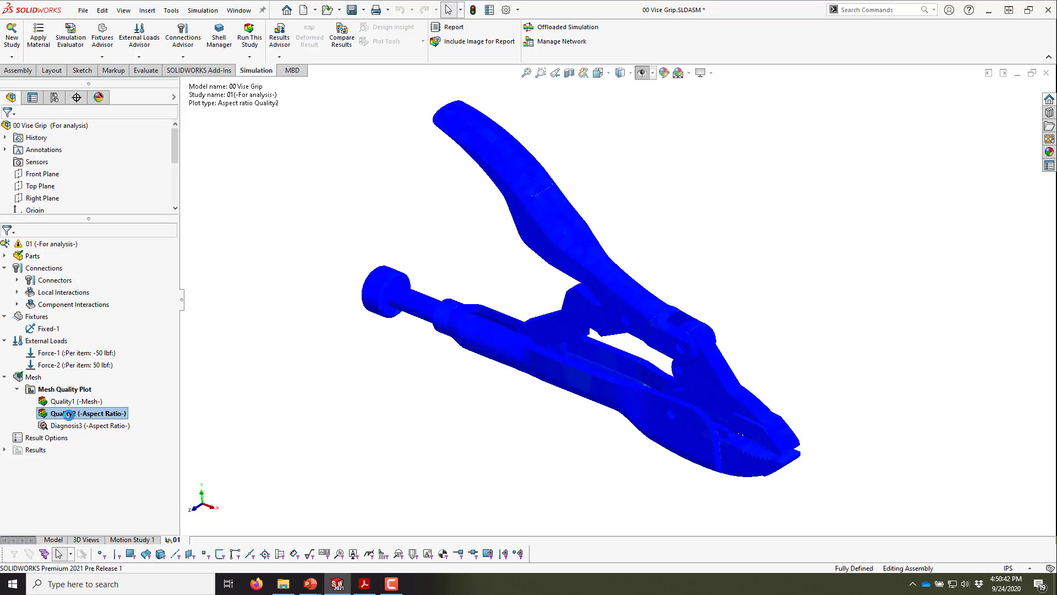
pyautogui.rightClick(98, 409)
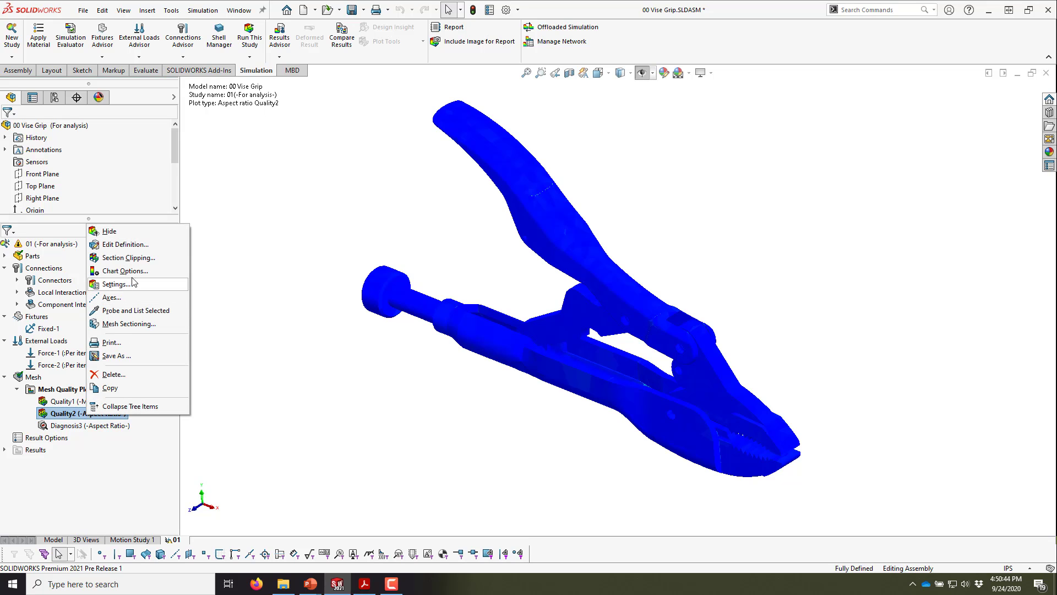
pyautogui.click(132, 245)
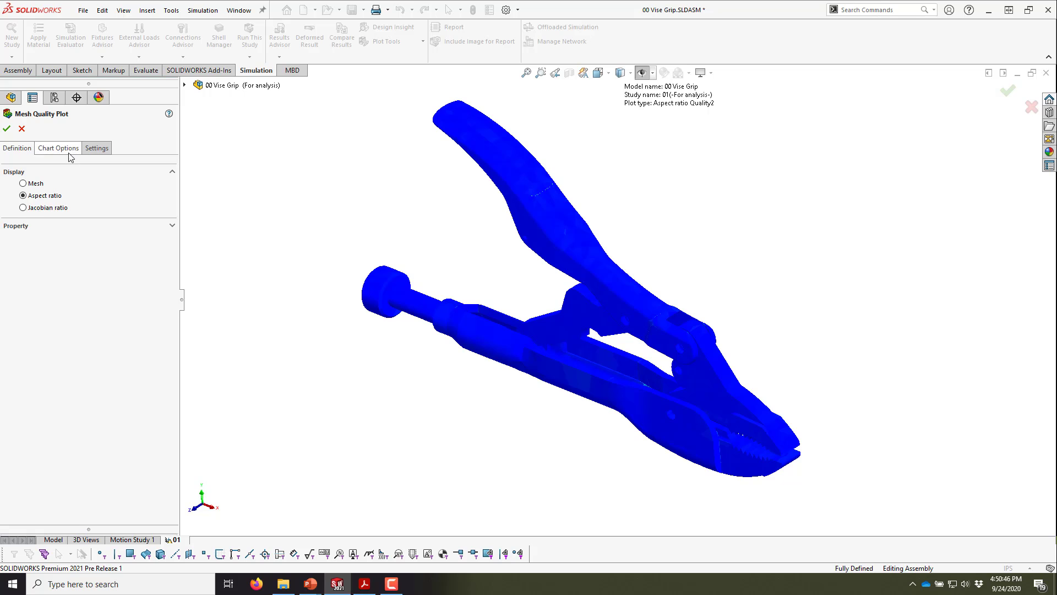
pyautogui.click(58, 148)
pyautogui.click(39, 225)
pyautogui.click(7, 128)
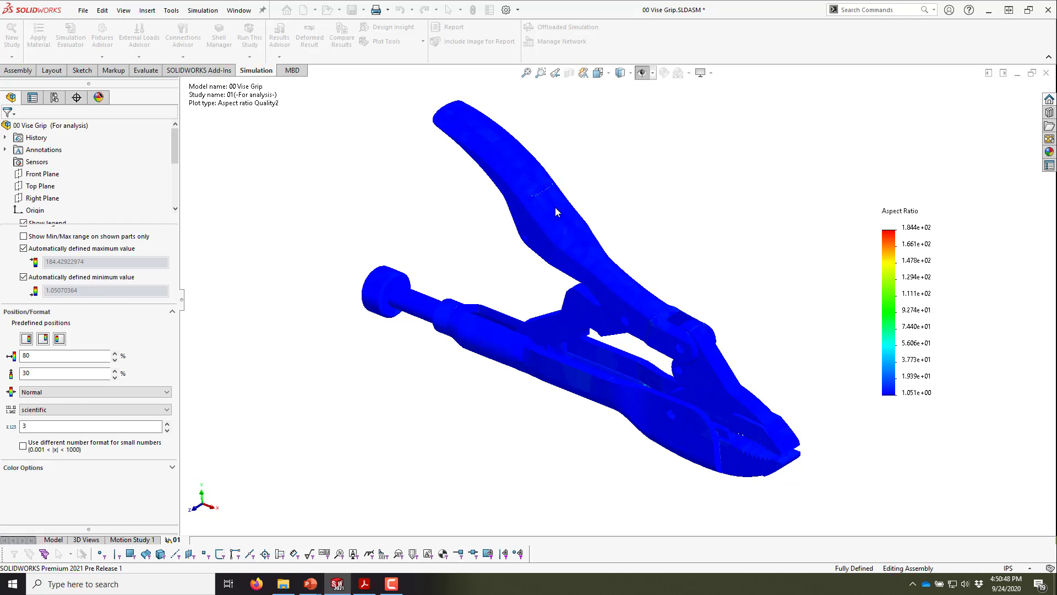
# - Set the maximum value of the aspect ratio legend to 10
pyautogui.doubleClick(912, 229)
pyautogui.write('10')
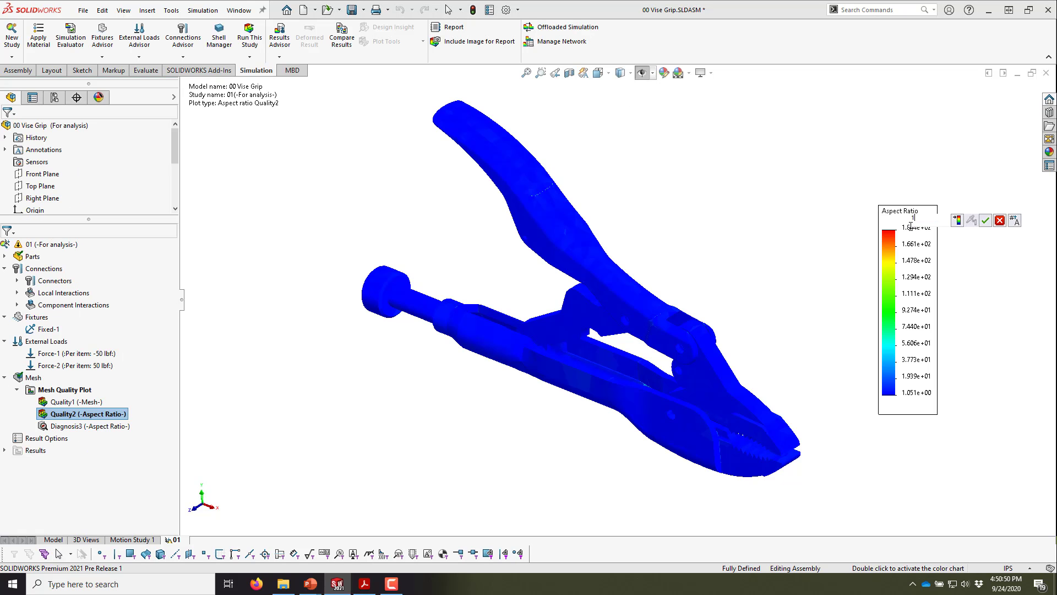
pyautogui.press('Return')
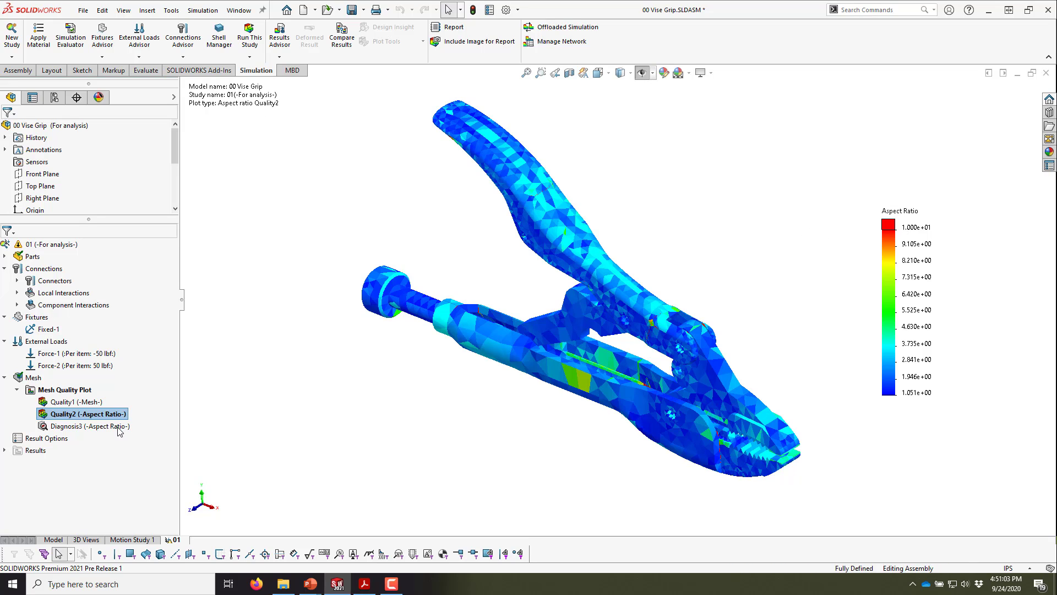
# - Edit the aspect ratio diagnosis plot so that elements greater than 10 count as poor quality
pyautogui.doubleClick(88, 426)
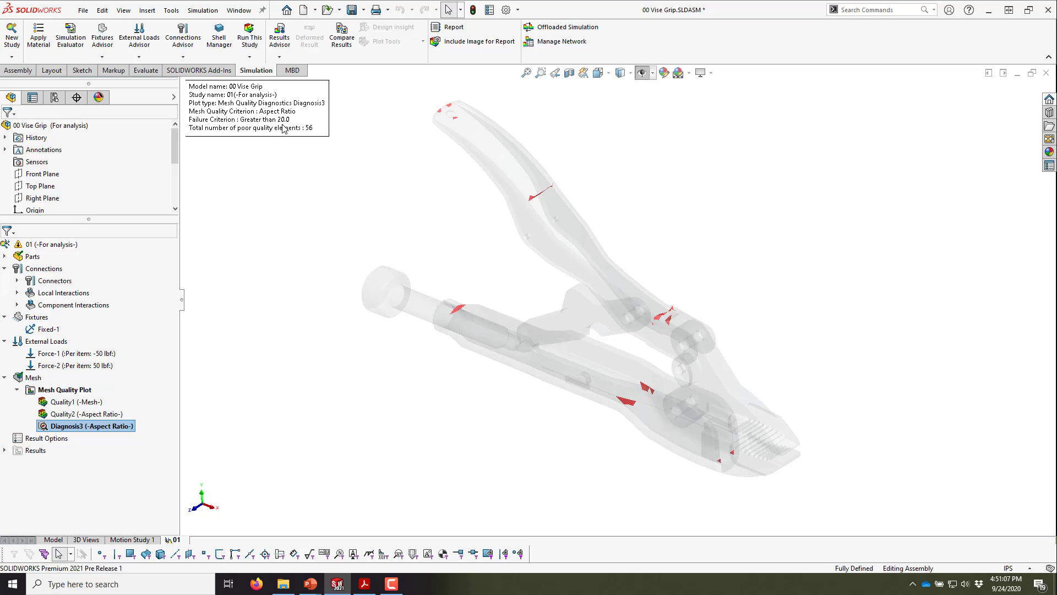
pyautogui.doubleClick(121, 425)
pyautogui.moveTo(108, 220); pyautogui.dragTo(74, 222)
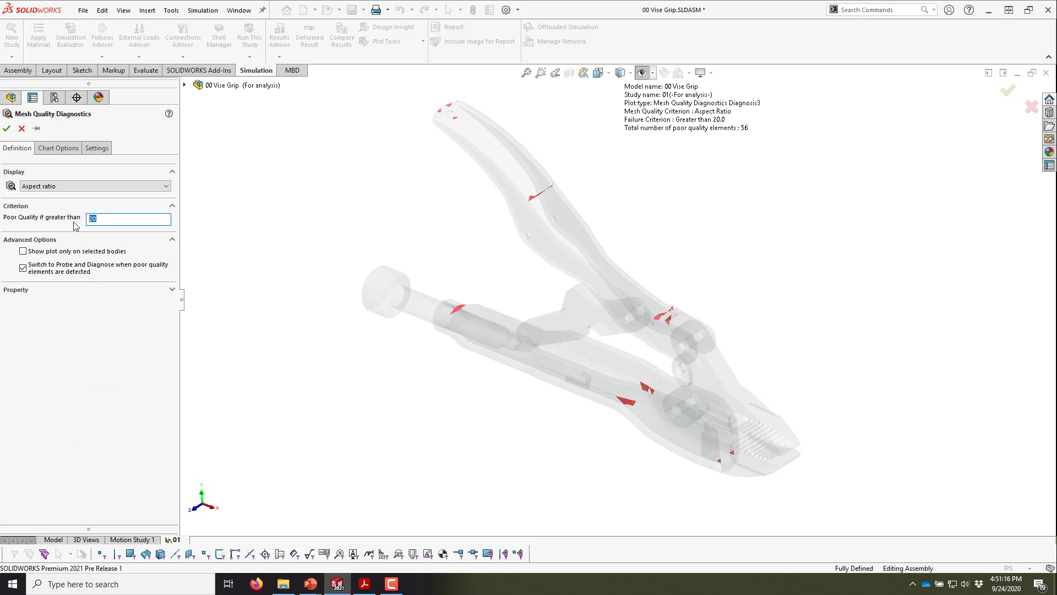
pyautogui.write('10')
pyautogui.click(6, 129)
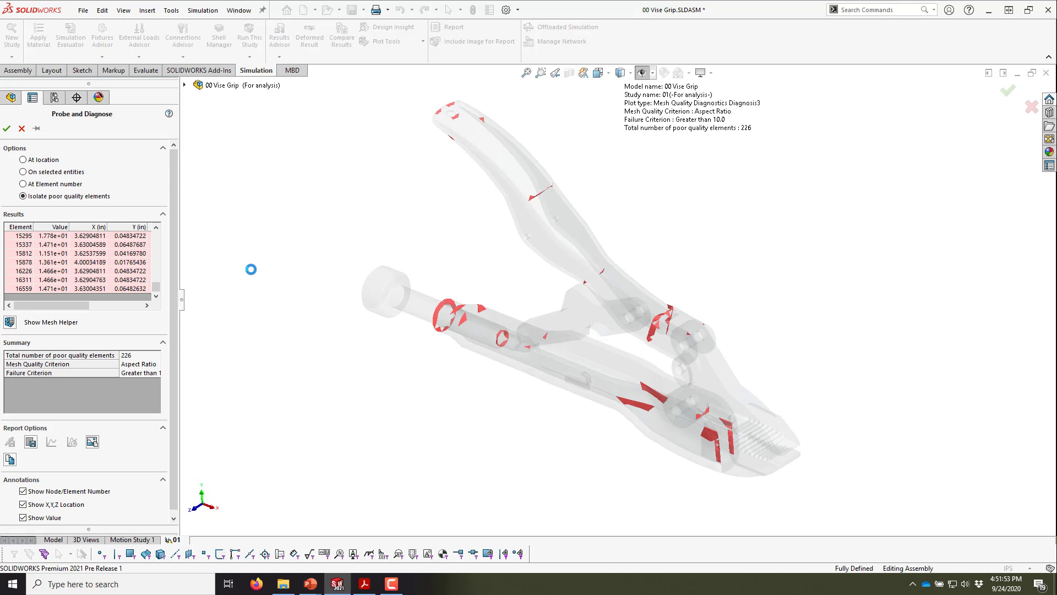
# - Show the Mesh Helper with mesh control assistance and widen the pane to reveal the full entity table
pyautogui.click(10, 323)
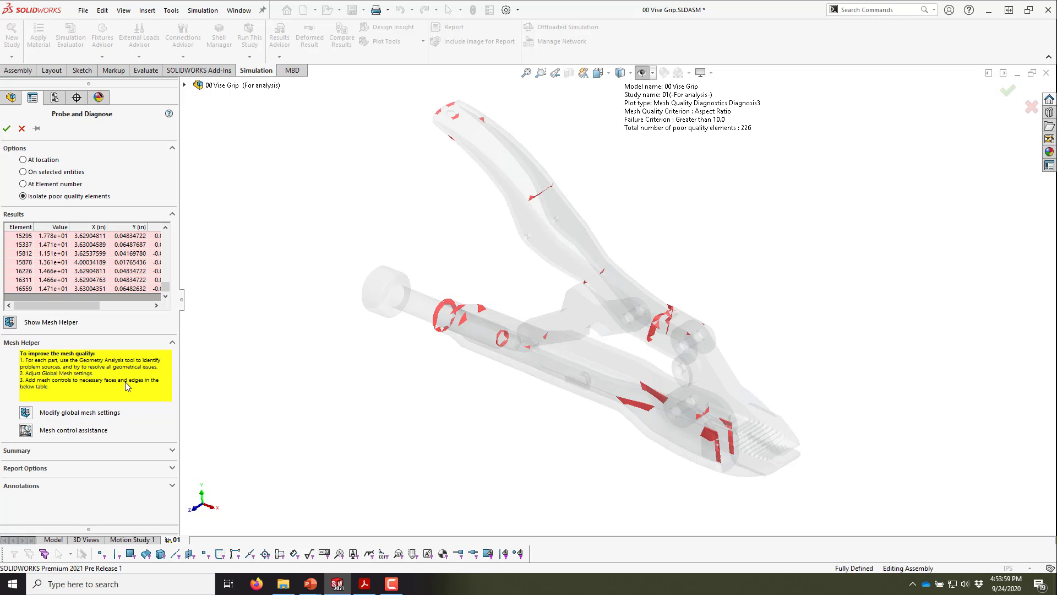
pyautogui.click(26, 431)
pyautogui.moveTo(180, 300); pyautogui.dragTo(323, 303)
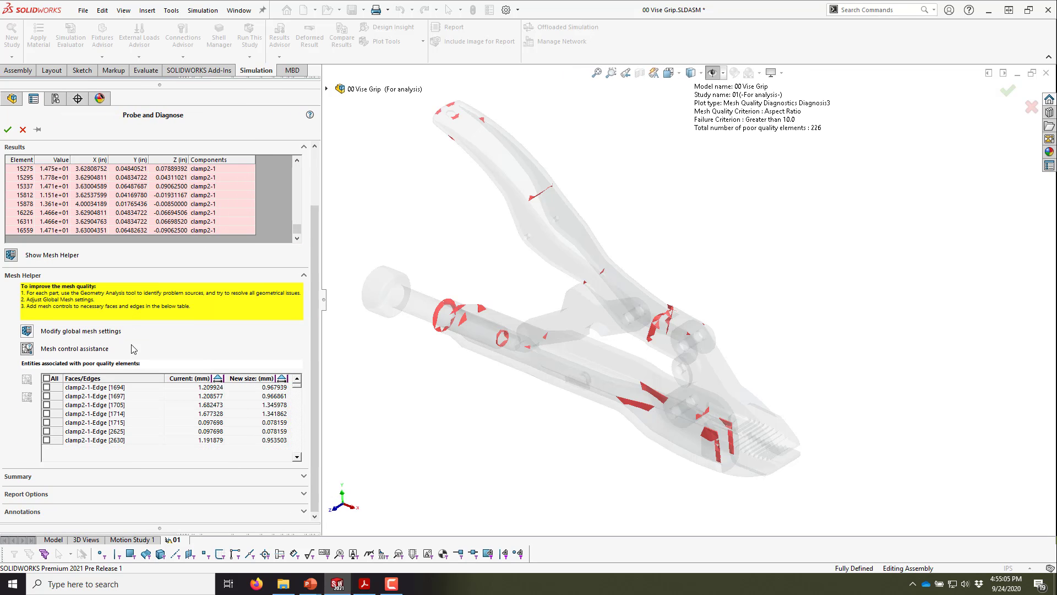
# - Examine the faces and edges associated with poor quality elements by selecting them all, and leave the diagnosis without applying mesh controls
pyautogui.click(46, 378)
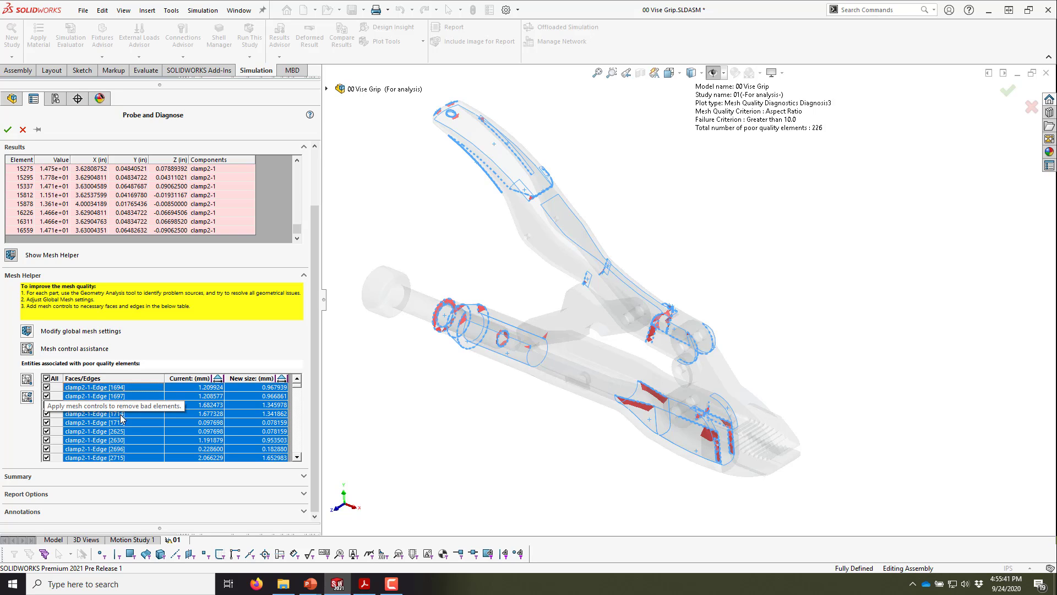
pyautogui.click(47, 380)
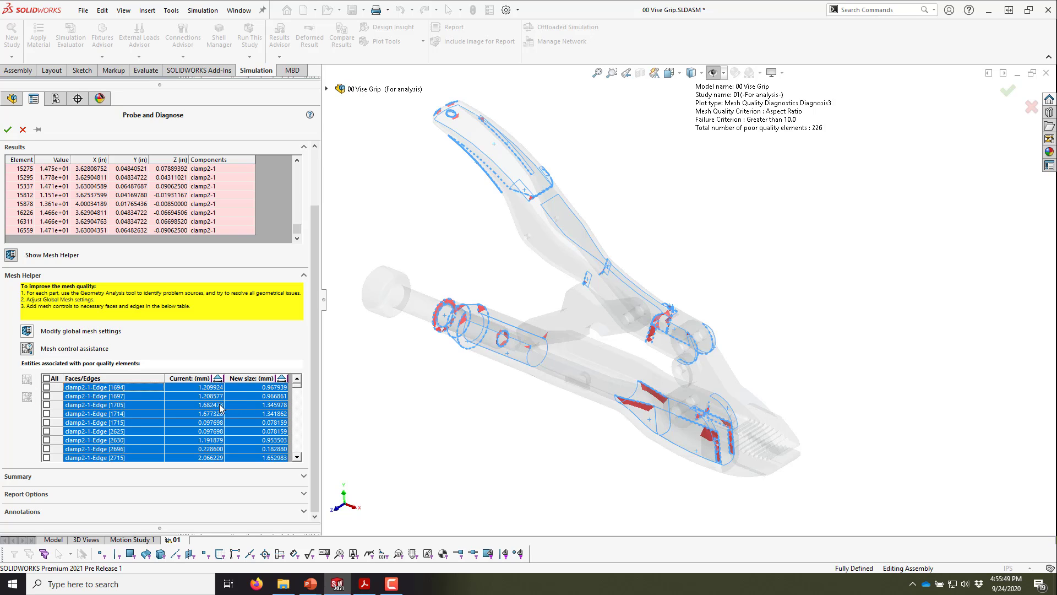
pyautogui.click(302, 404)
pyautogui.moveTo(302, 405); pyautogui.dragTo(301, 425)
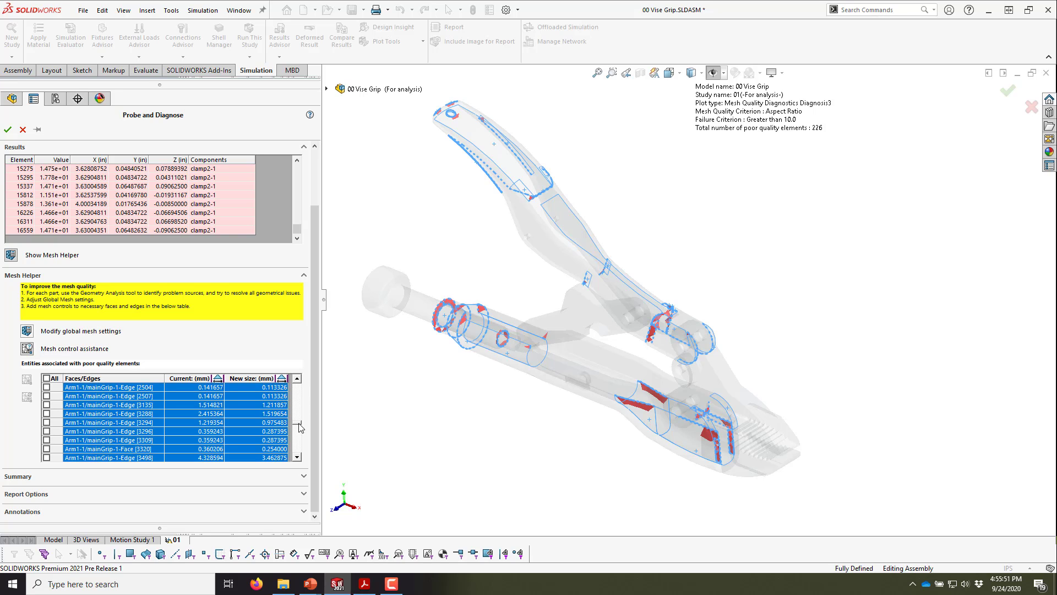
pyautogui.click(22, 130)
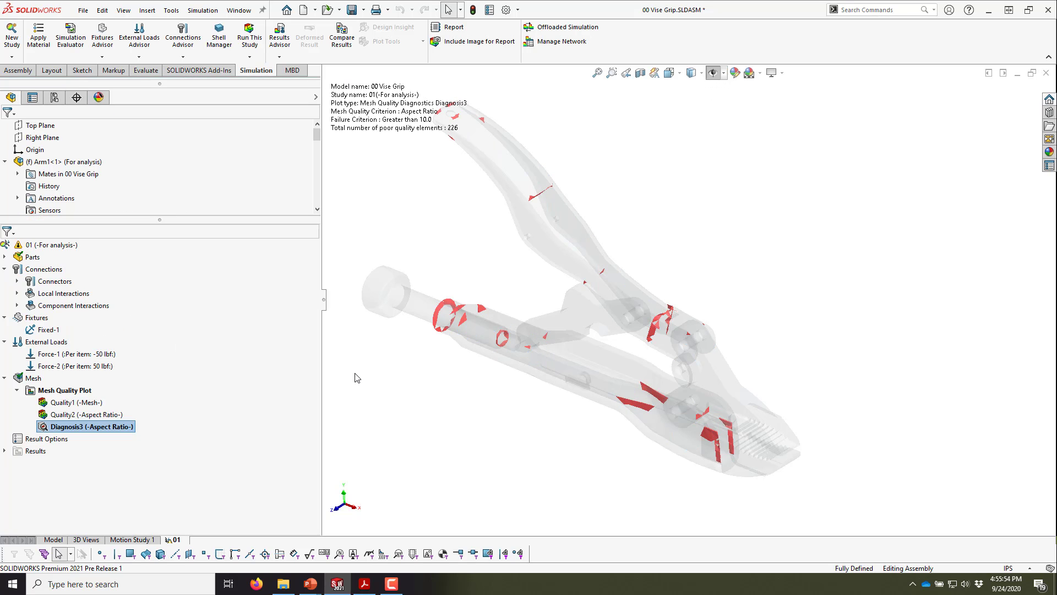
# - Limit the aspect ratio diagnosis plot to the upper handle body (secondGrip)
pyautogui.rightClick(60, 428)
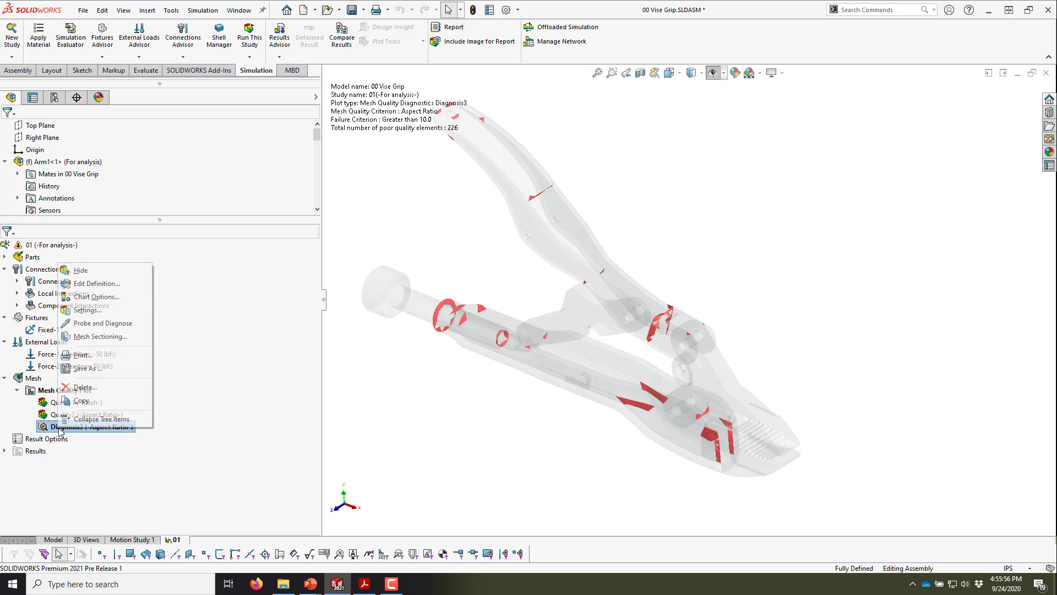
pyautogui.click(91, 286)
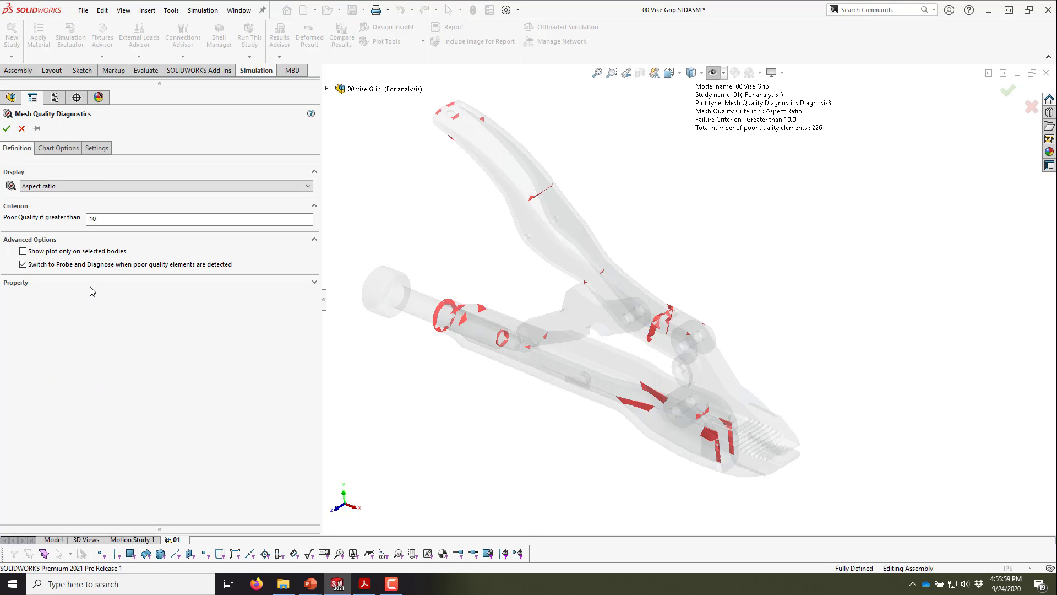
pyautogui.click(69, 252)
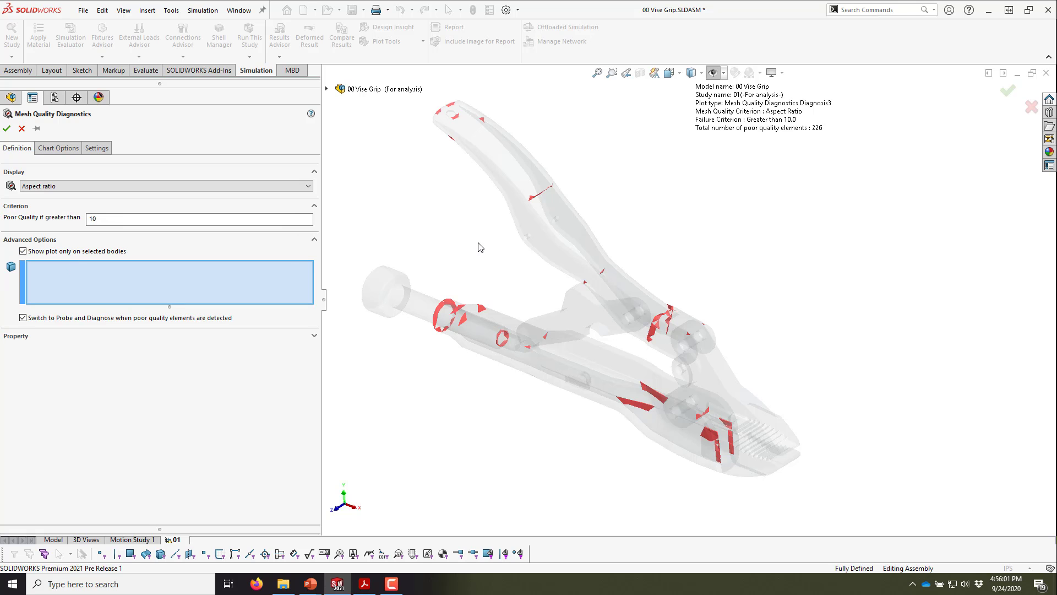
pyautogui.click(547, 227)
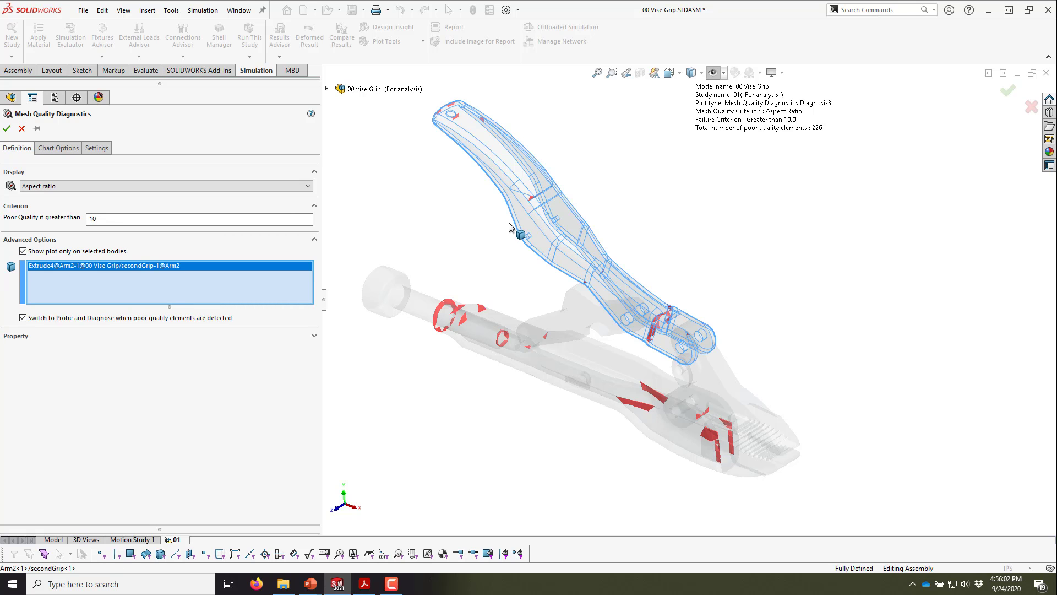
pyautogui.click(7, 128)
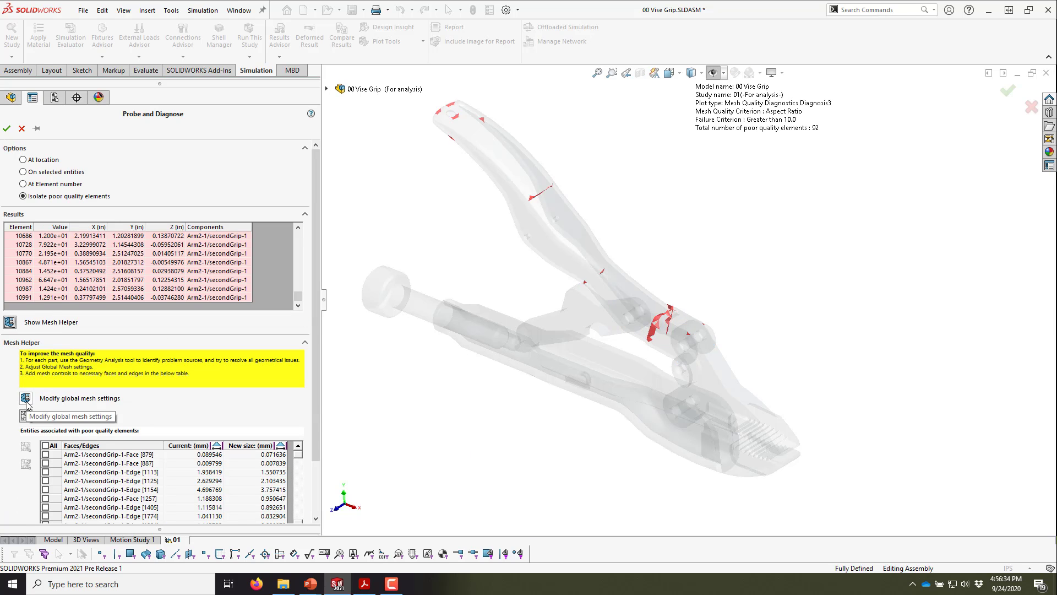
# - From the Mesh Helper, modify the global mesh settings to a density near the Fine end and remesh the assembly
pyautogui.click(26, 398)
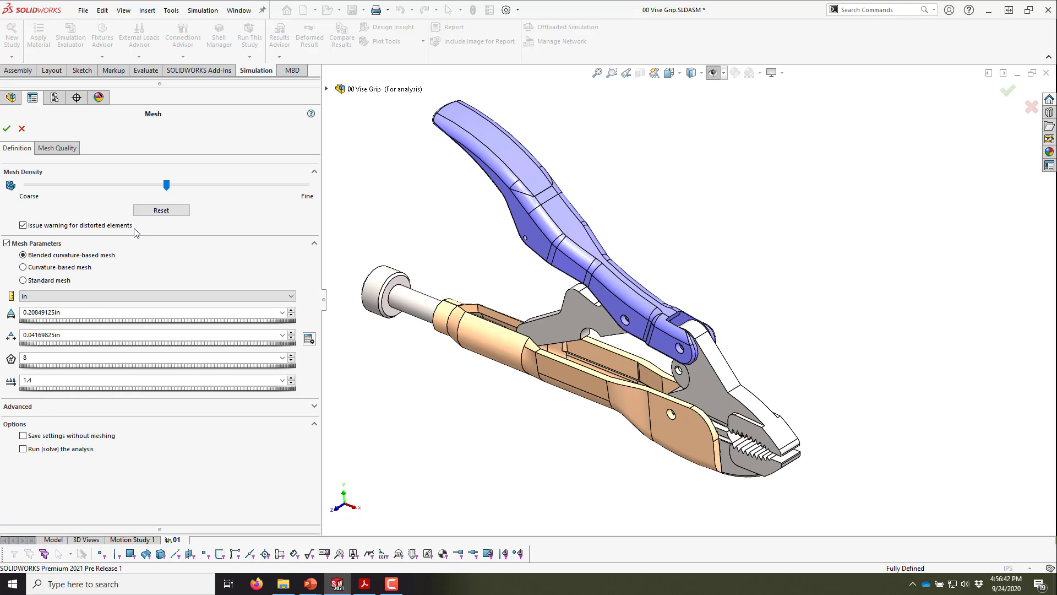
pyautogui.moveTo(158, 187); pyautogui.dragTo(284, 189)
pyautogui.click(7, 129)
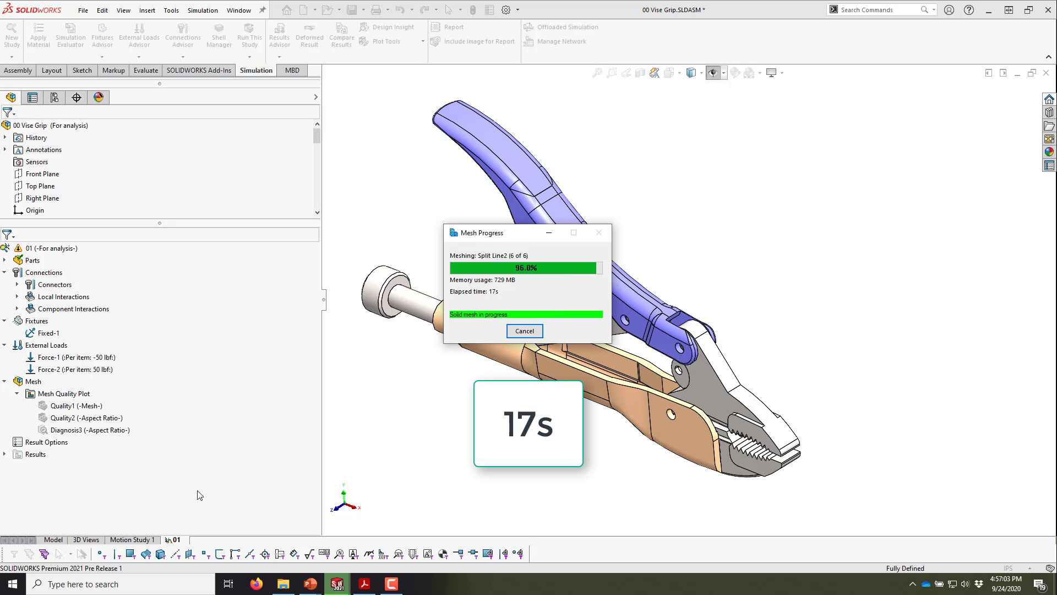
# - Reopen the aspect ratio diagnosis of the new mesh and show the Mesh Helper's table of entities associated with poor quality elements
pyautogui.doubleClick(114, 431)
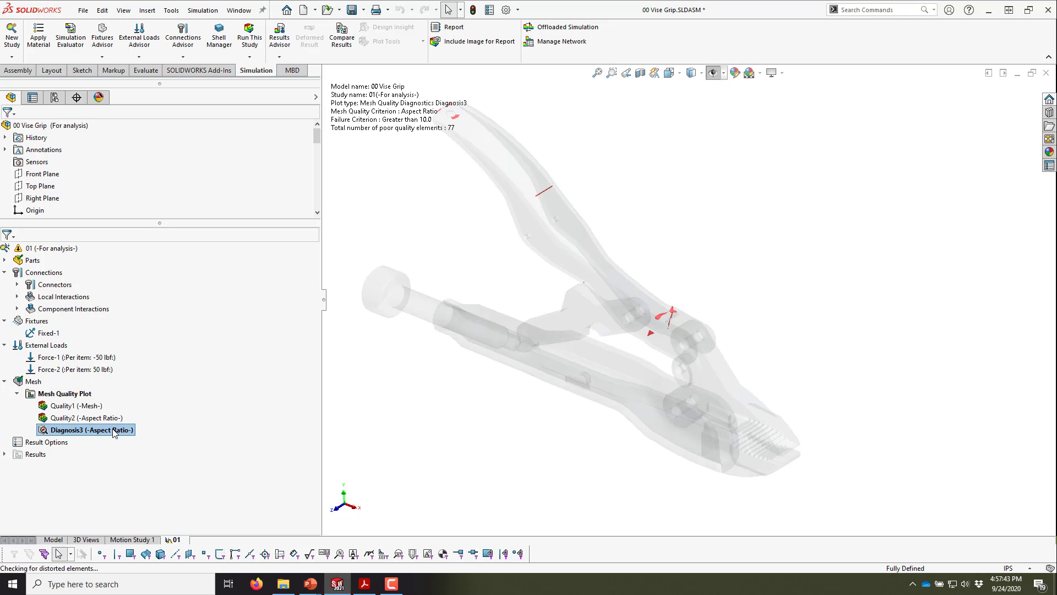
pyautogui.rightClick(114, 432)
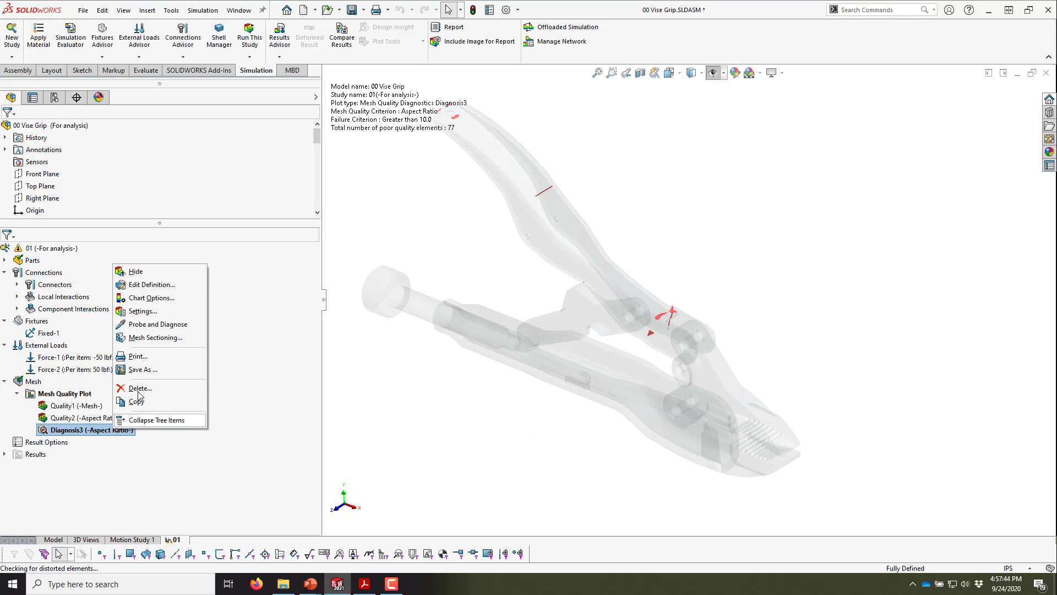
pyautogui.click(149, 328)
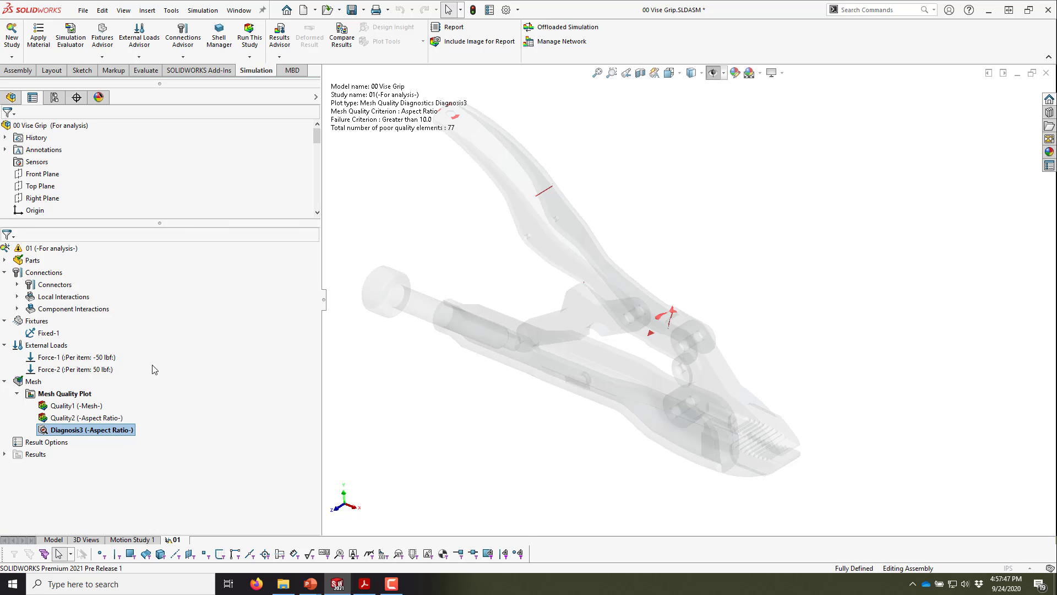
pyautogui.click(10, 322)
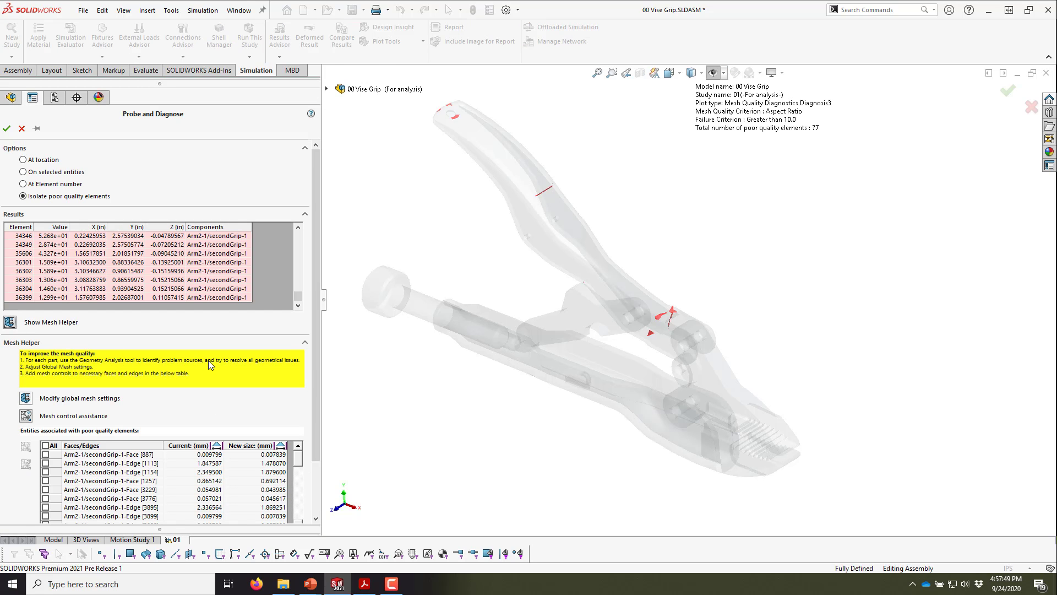
pyautogui.moveTo(314, 350); pyautogui.dragTo(299, 450)
pyautogui.scroll(10, 140, 413)
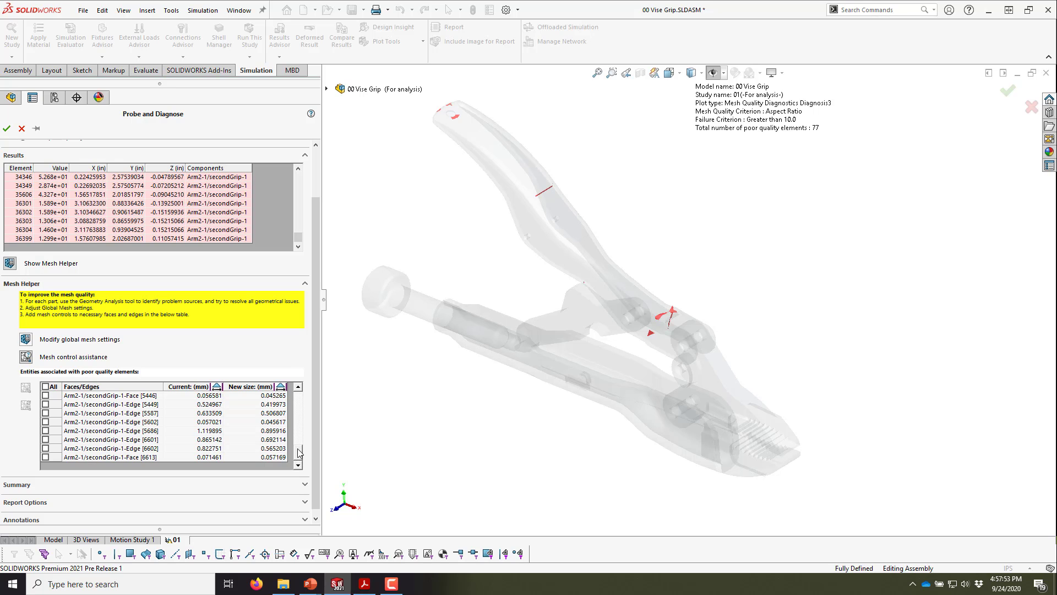
# - Examine where the listed entities lie on the model, first all together and one by one up to secondGrip Face [4774]
pyautogui.click(139, 396)
pyautogui.scroll(-10, 139, 435)
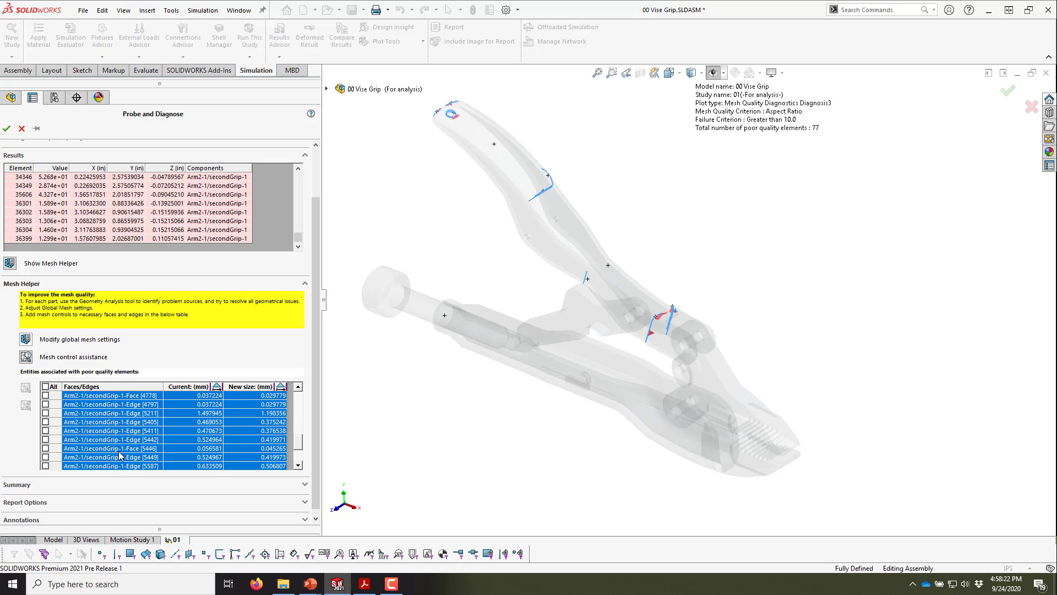
pyautogui.click(126, 433)
pyautogui.click(125, 449)
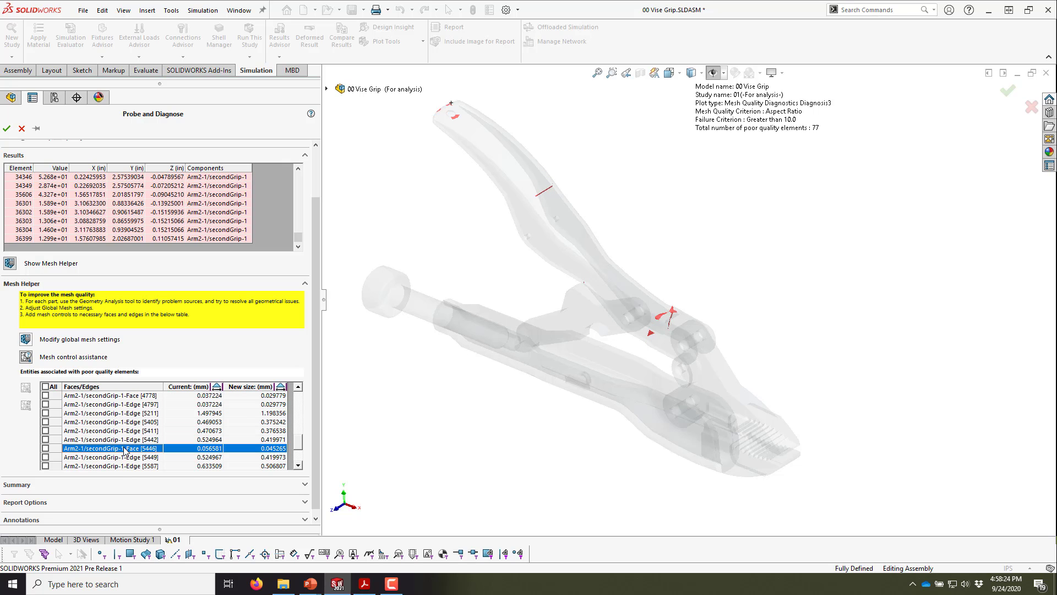
pyautogui.press('Up')
pyautogui.press('Up')
pyautogui.press('Up')
pyautogui.press('Up')
pyautogui.press('Up')
pyautogui.press('Up')
pyautogui.press('Up')
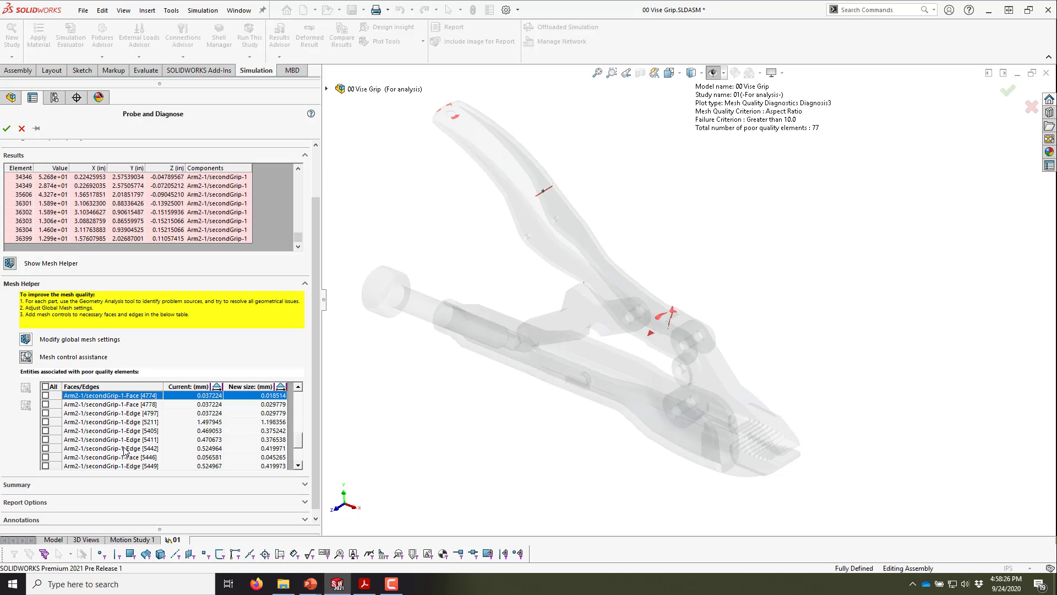
# - Apply a mesh control to secondGrip Face [4774] with a new size of 0.018514 mm and close the diagnosis
pyautogui.click(46, 396)
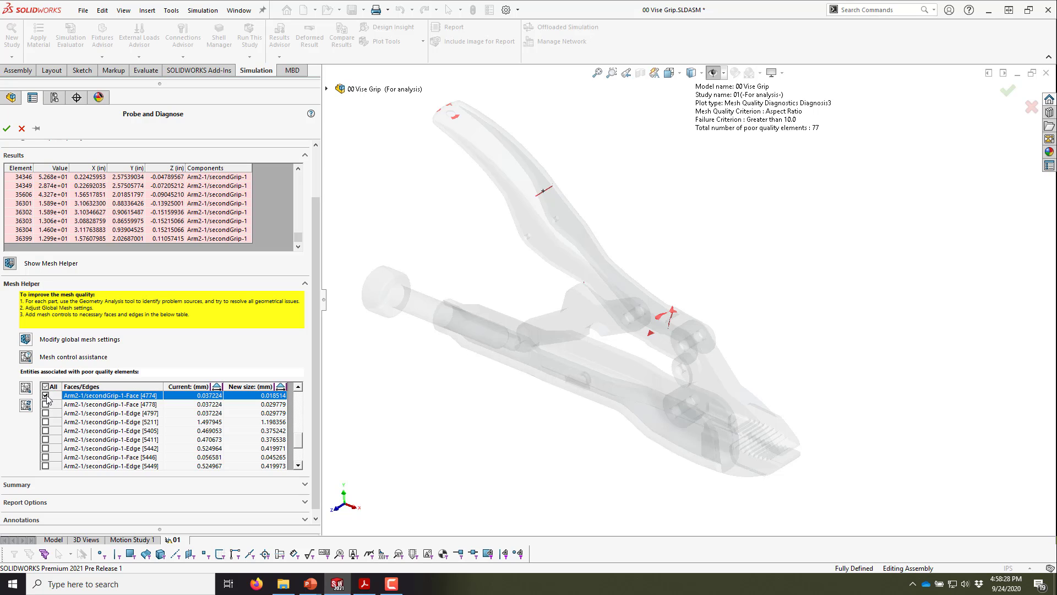
pyautogui.click(26, 388)
pyautogui.click(566, 315)
pyautogui.click(7, 128)
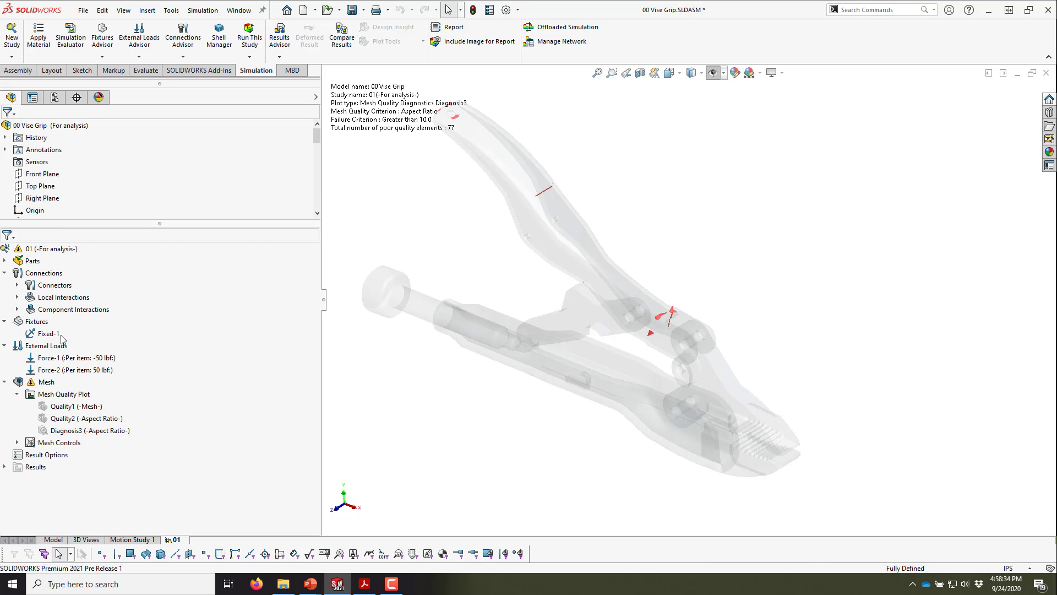
# - Remesh the assembly with the new automatic mesh control and inspect the refined mesh along the upper handle's narrow face
pyautogui.doubleClick(29, 444)
pyautogui.click(72, 455)
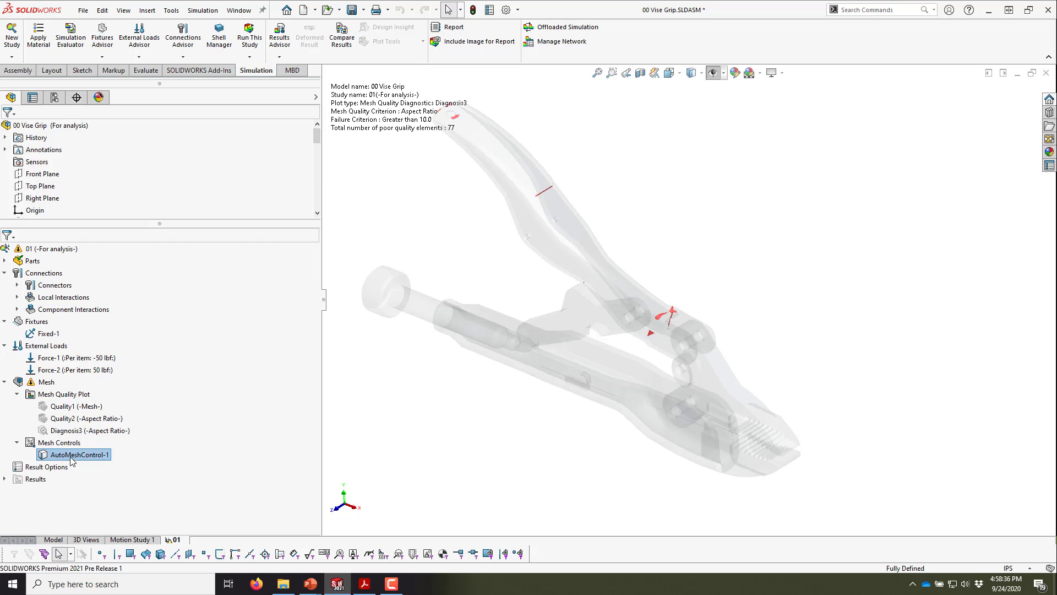
pyautogui.rightClick(44, 382)
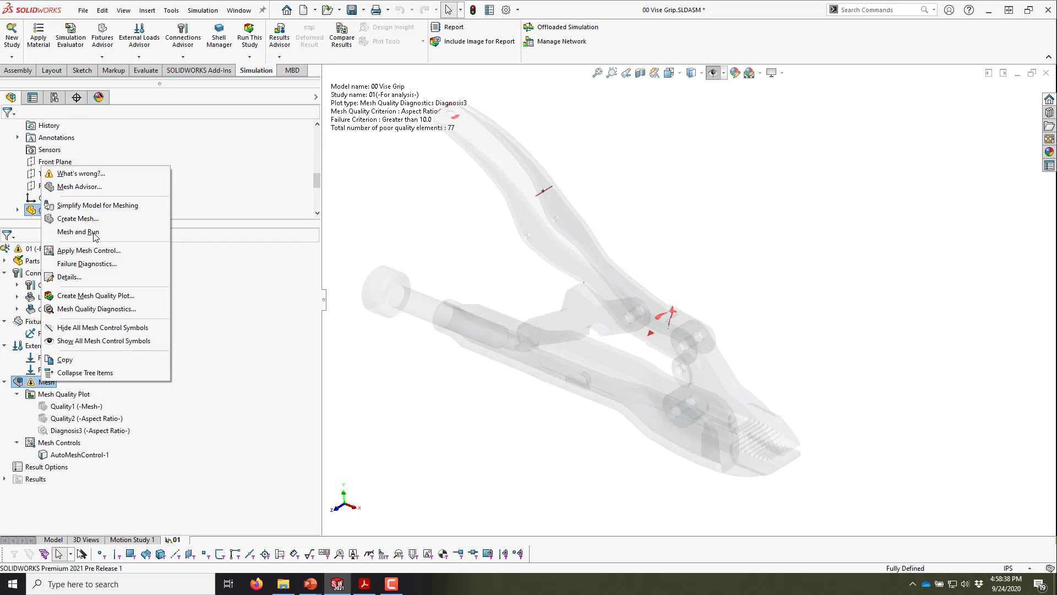
pyautogui.click(96, 220)
pyautogui.click(7, 129)
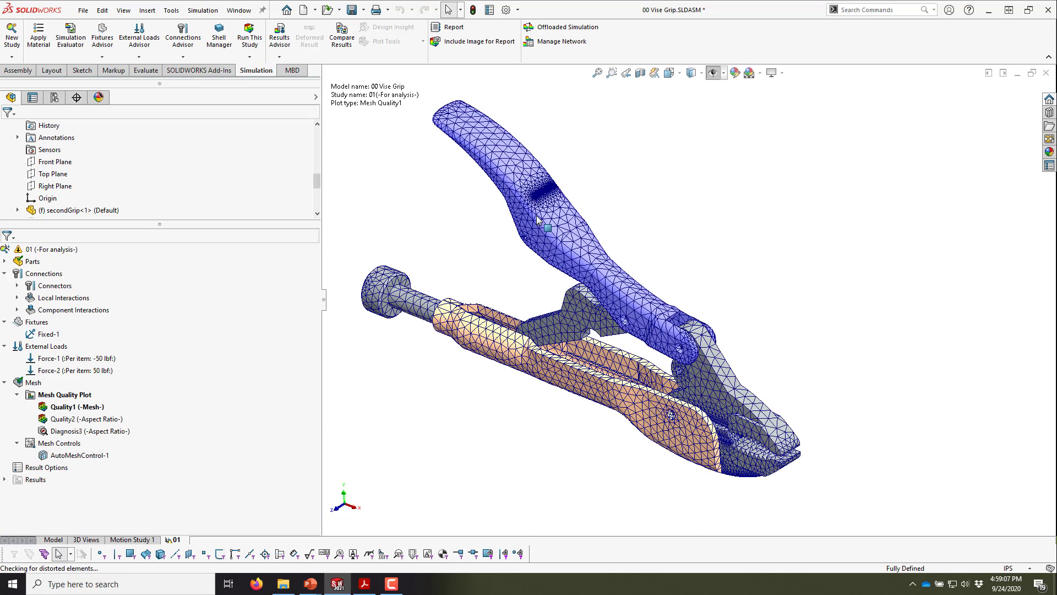
pyautogui.scroll(-10, 551, 215)
pyautogui.scroll(12, 586, 251)
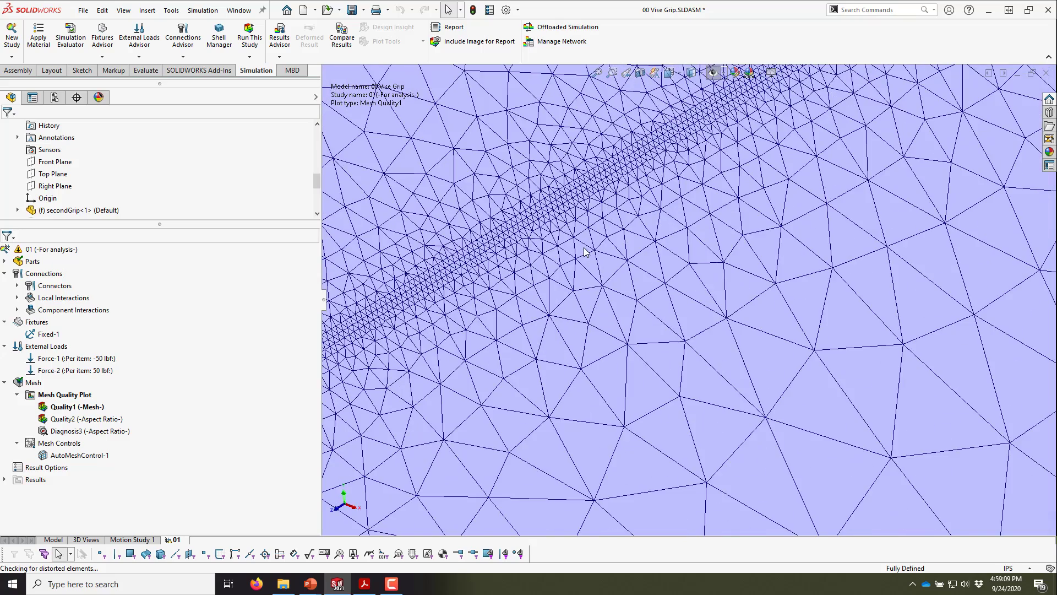
pyautogui.scroll(2, 744, 437)
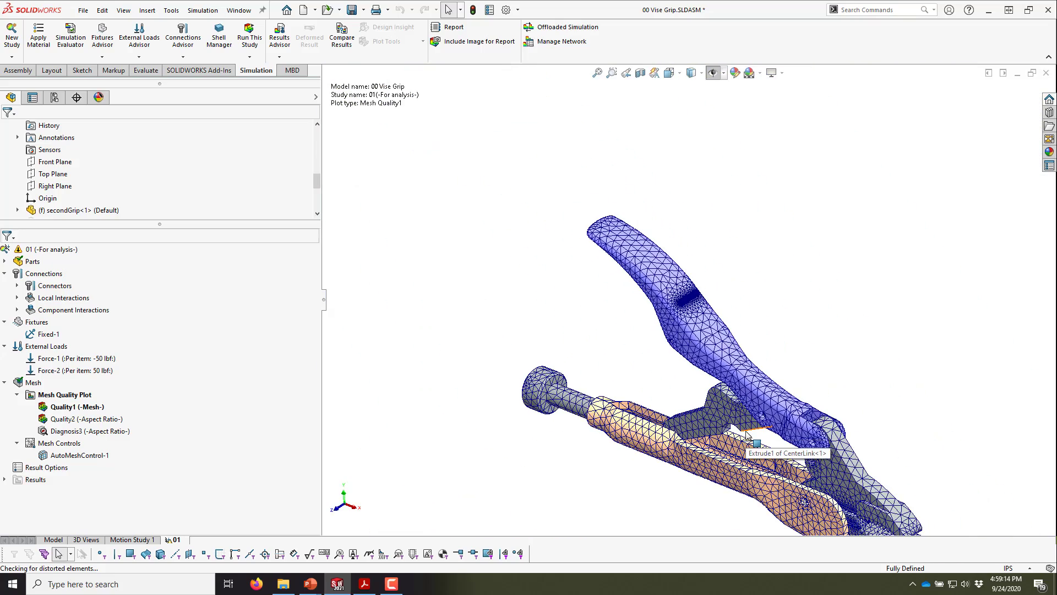
# - Edit the definition of the automatic mesh control on the upper handle face to enter a new element size
pyautogui.rightClick(77, 456)
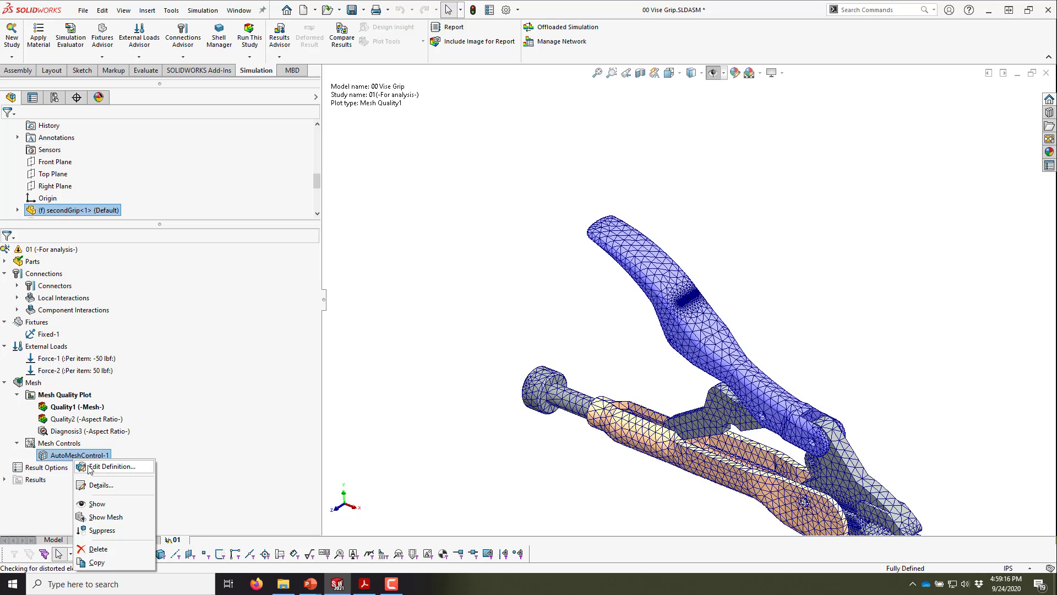
pyautogui.click(102, 466)
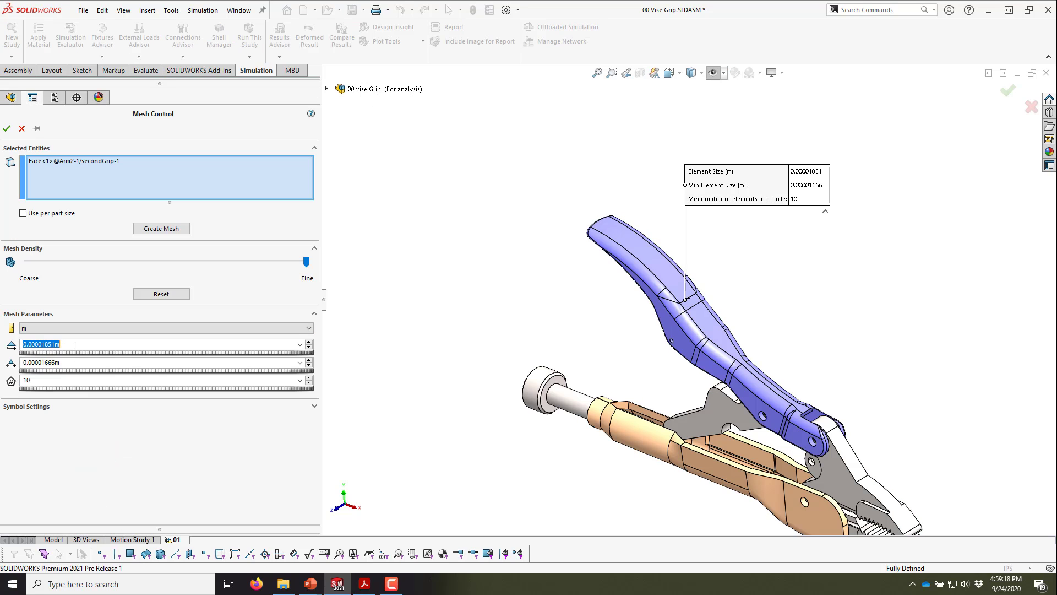
pyautogui.click(84, 330)
pyautogui.click(67, 360)
pyautogui.click(66, 344)
pyautogui.moveTo(71, 343); pyautogui.dragTo(36, 344)
pyautogui.write('1')
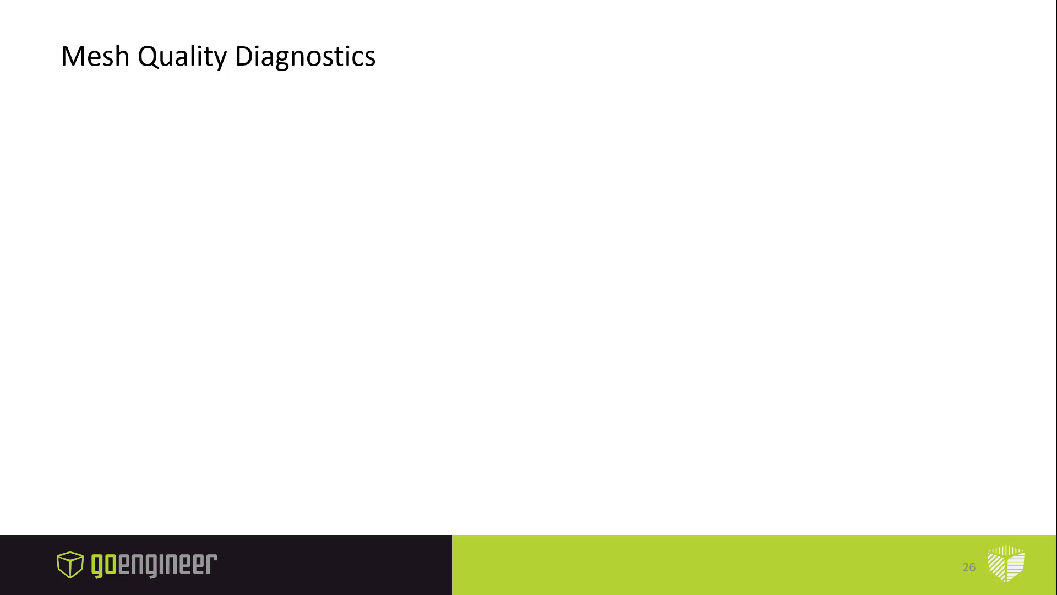
pyautogui.press('Right')
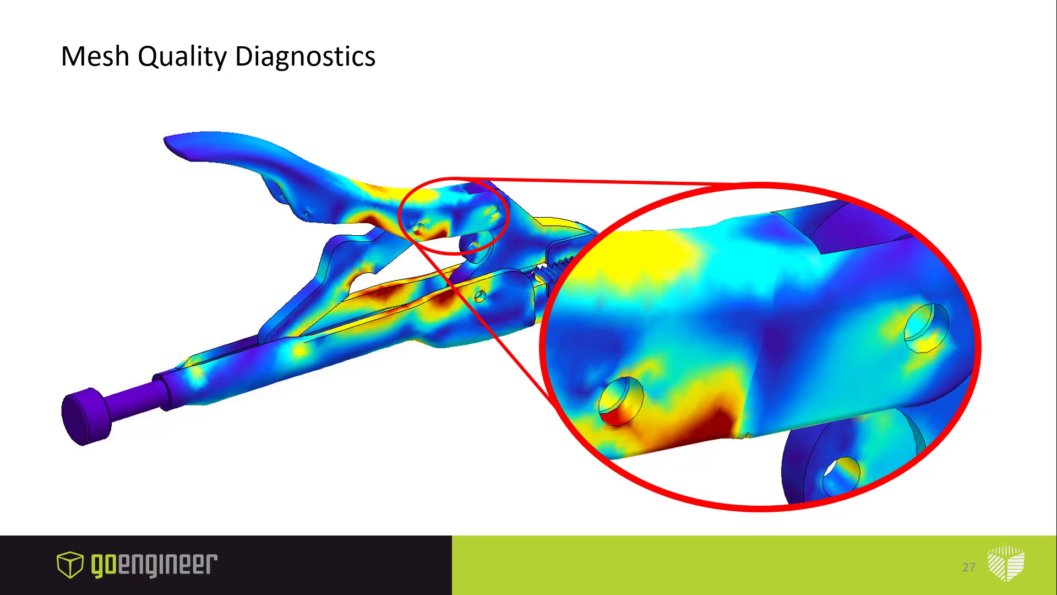